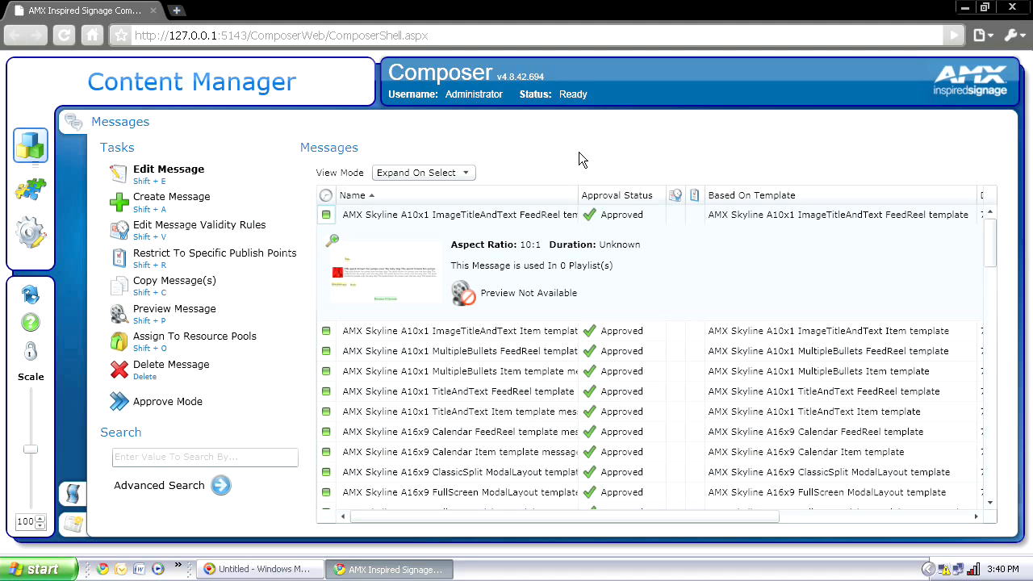
Step: Start a new message and preview the Calendar, TitleAndText, ClockAndDate and Weather1Day templates
{"action": "left_click", "coordinate": [179, 208]}
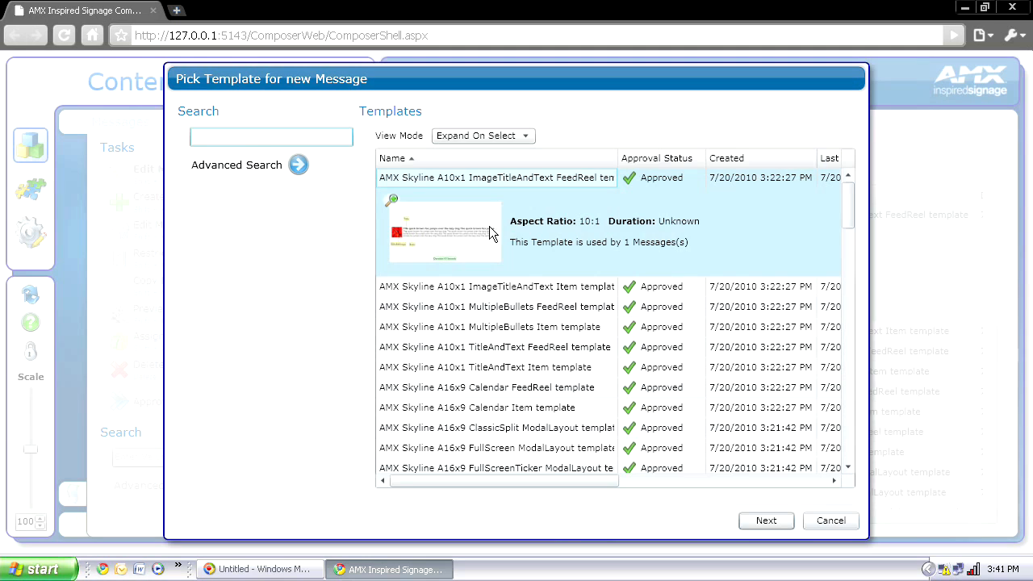
{"action": "left_click", "coordinate": [440, 388]}
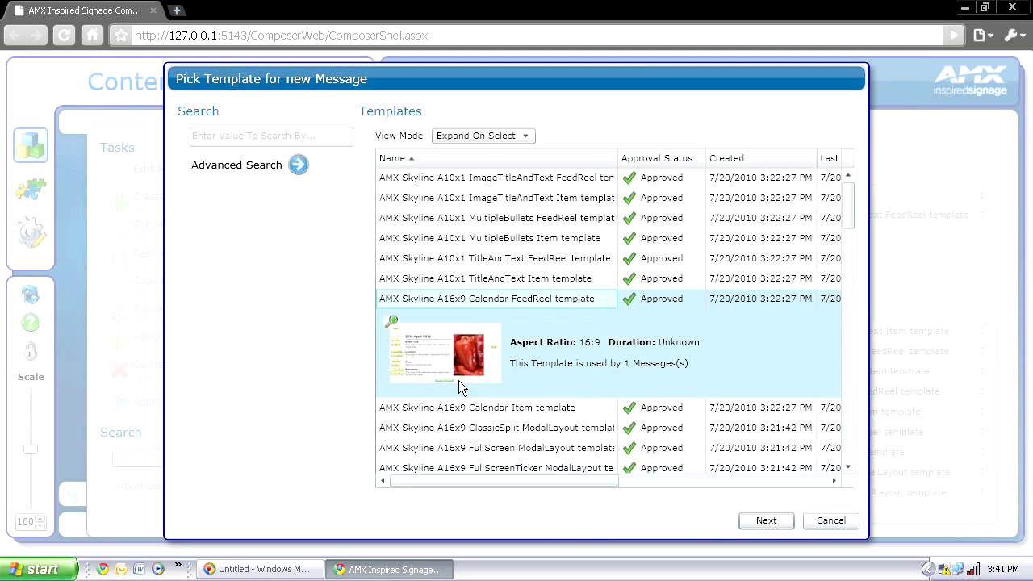
{"action": "left_click_drag", "start_coordinate": [847, 226], "coordinate": [840, 324]}
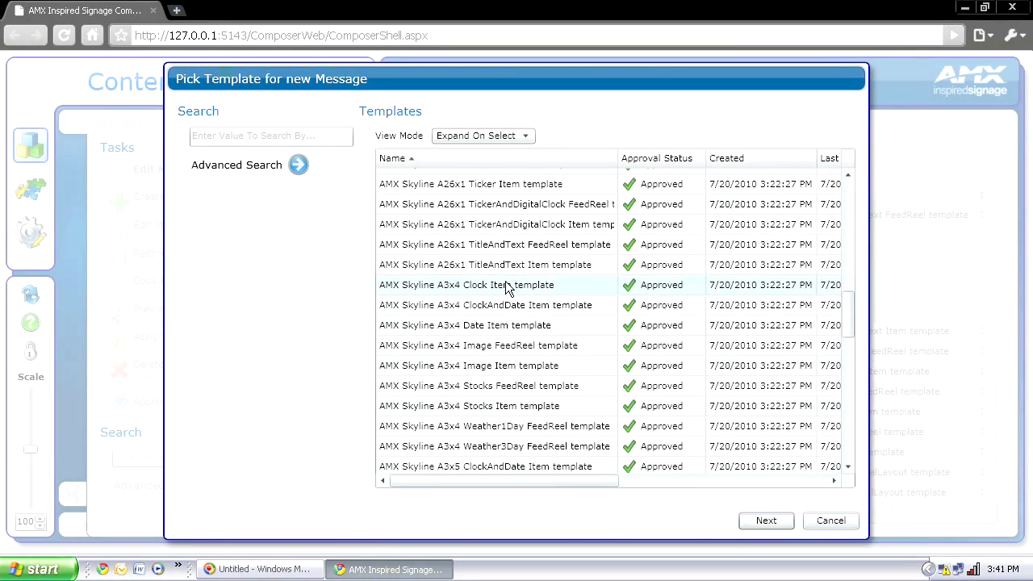
{"action": "left_click", "coordinate": [484, 248]}
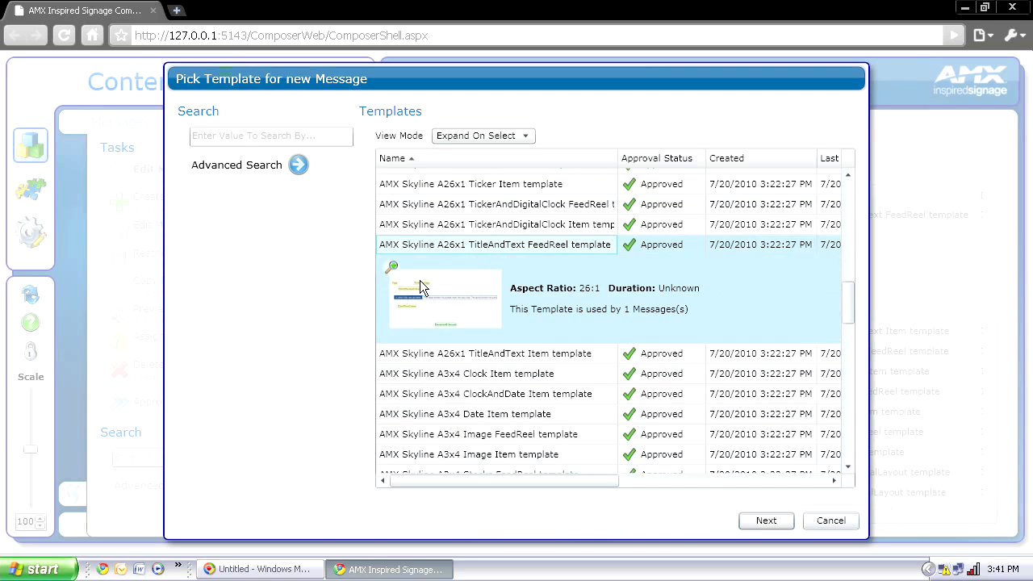
{"action": "left_click_drag", "start_coordinate": [849, 295], "coordinate": [847, 324]}
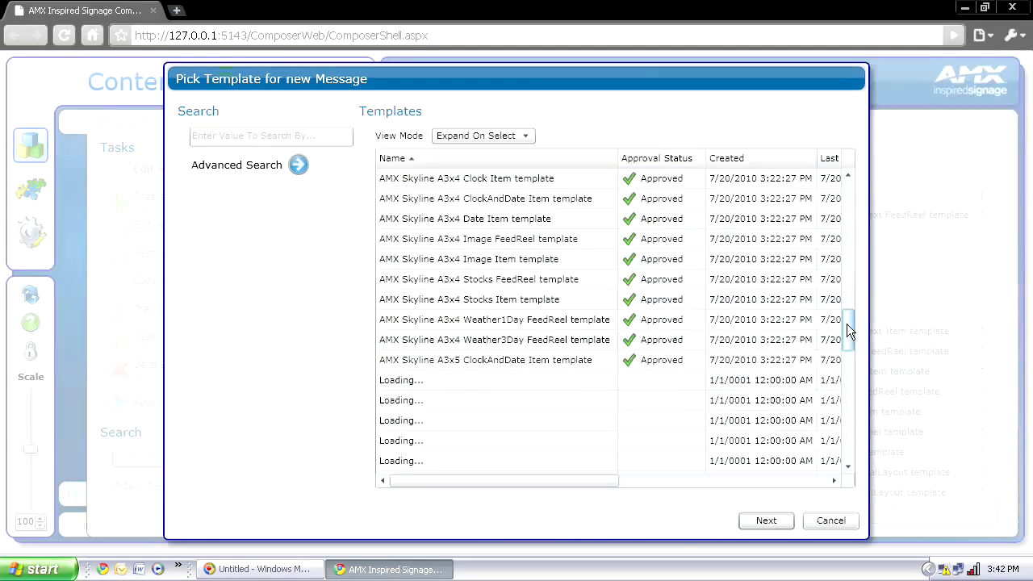
{"action": "left_click", "coordinate": [487, 360]}
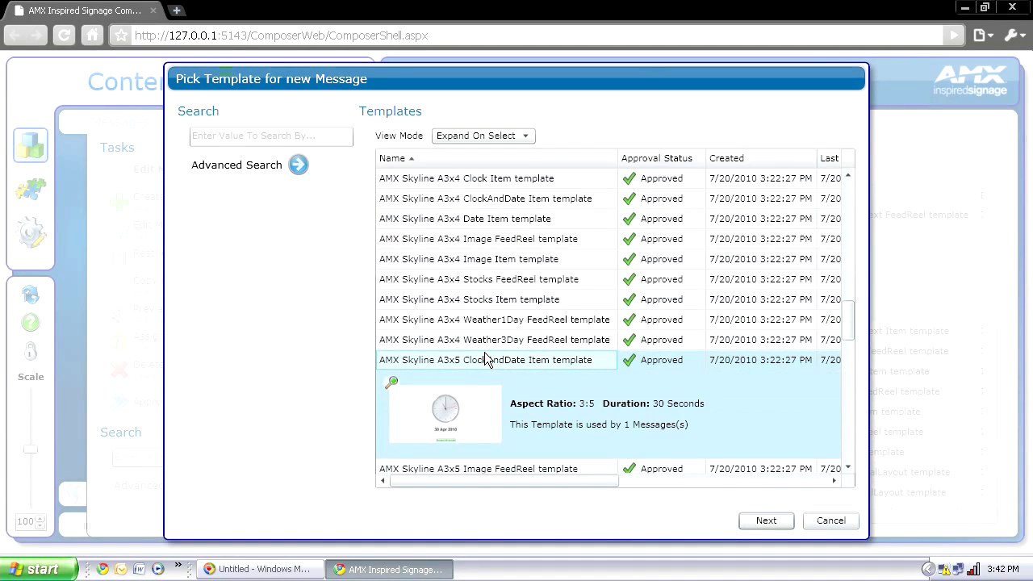
{"action": "left_click", "coordinate": [476, 321]}
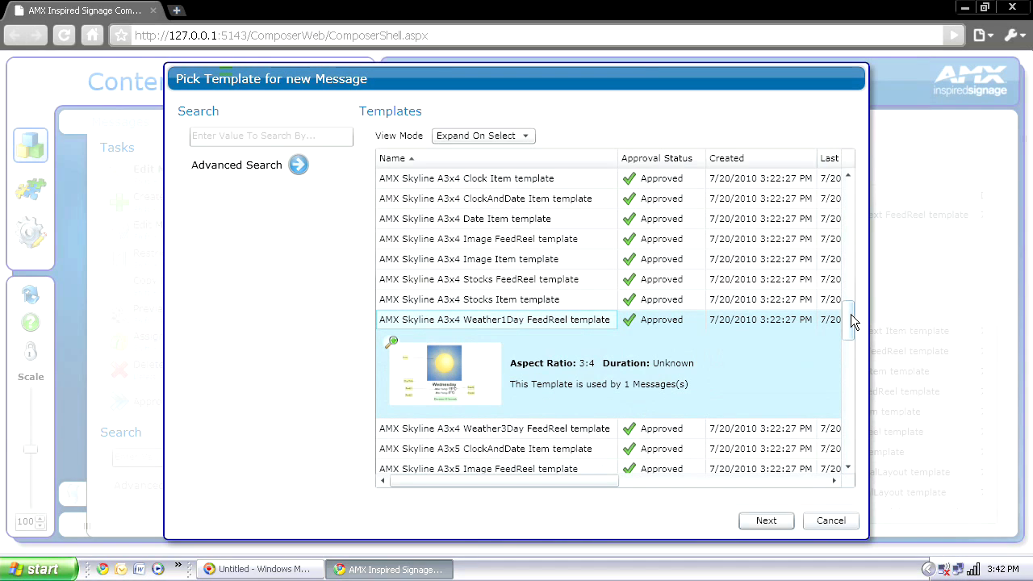
{"action": "left_click_drag", "start_coordinate": [848, 321], "coordinate": [847, 236]}
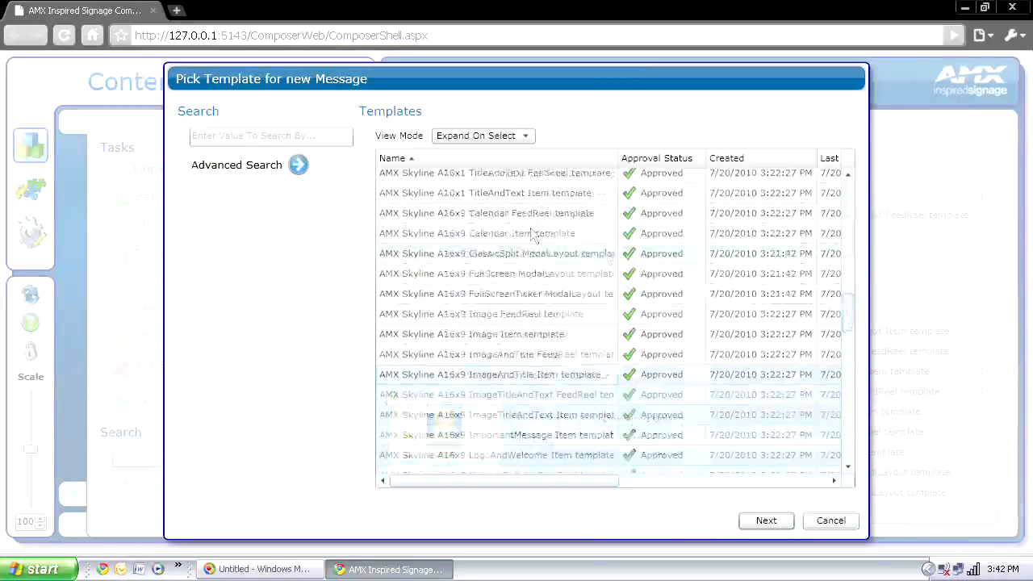
{"action": "left_click", "coordinate": [321, 137]}
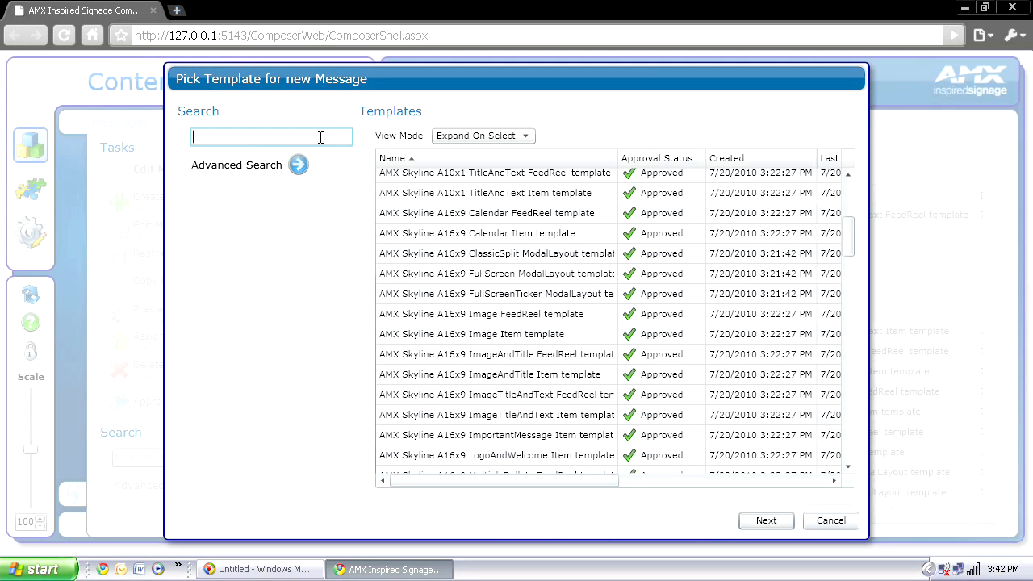
Step: Filter the template list by typing 16x9 in the Search box
{"action": "type", "text": "16x9"}
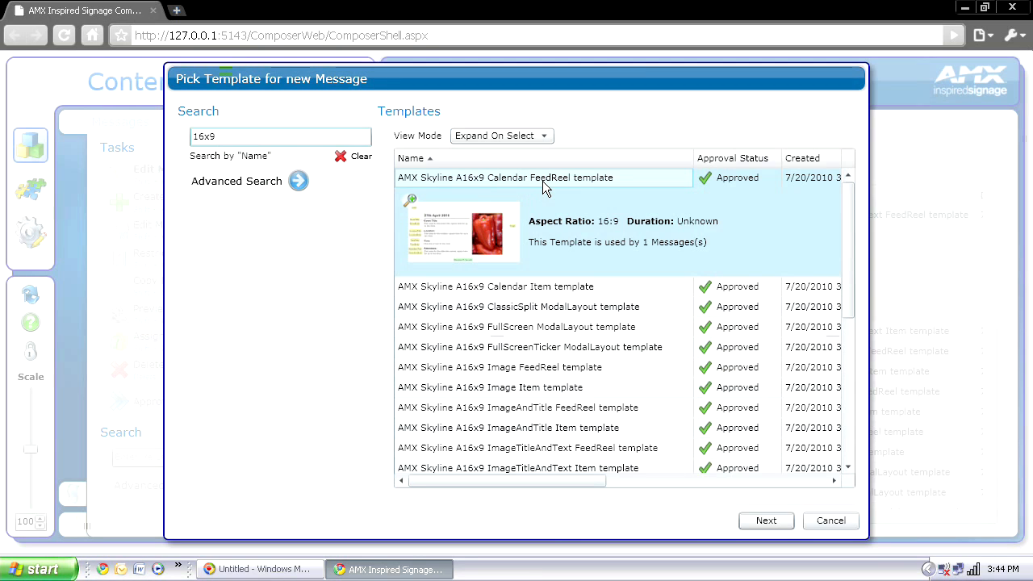
Step: Preview the Calendar, ClassicSplit and FullScreen templates, then proceed with A16x9 ImageTitleAndText Item
{"action": "left_click", "coordinate": [539, 287]}
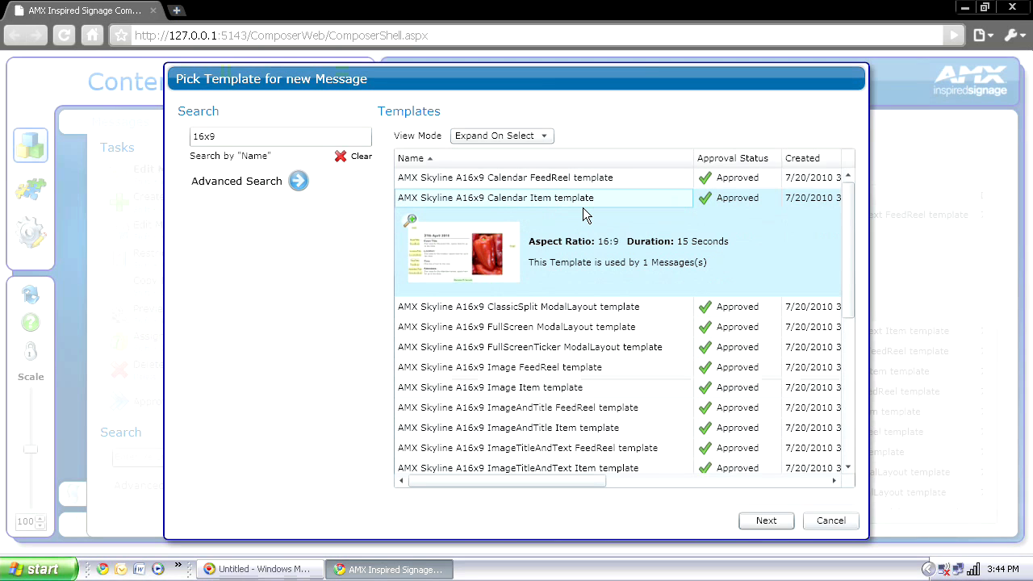
{"action": "left_click", "coordinate": [534, 306]}
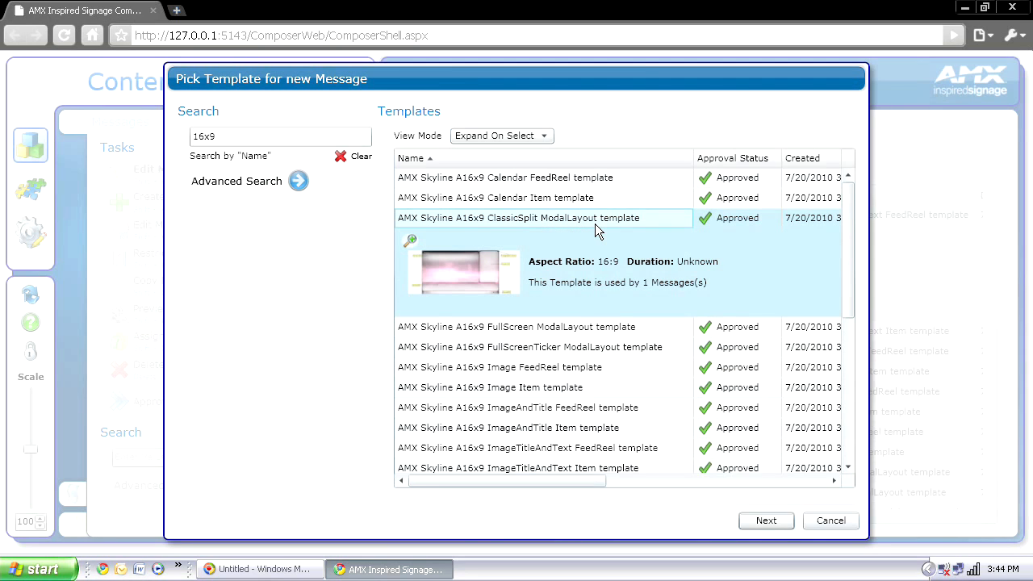
{"action": "left_click", "coordinate": [576, 327]}
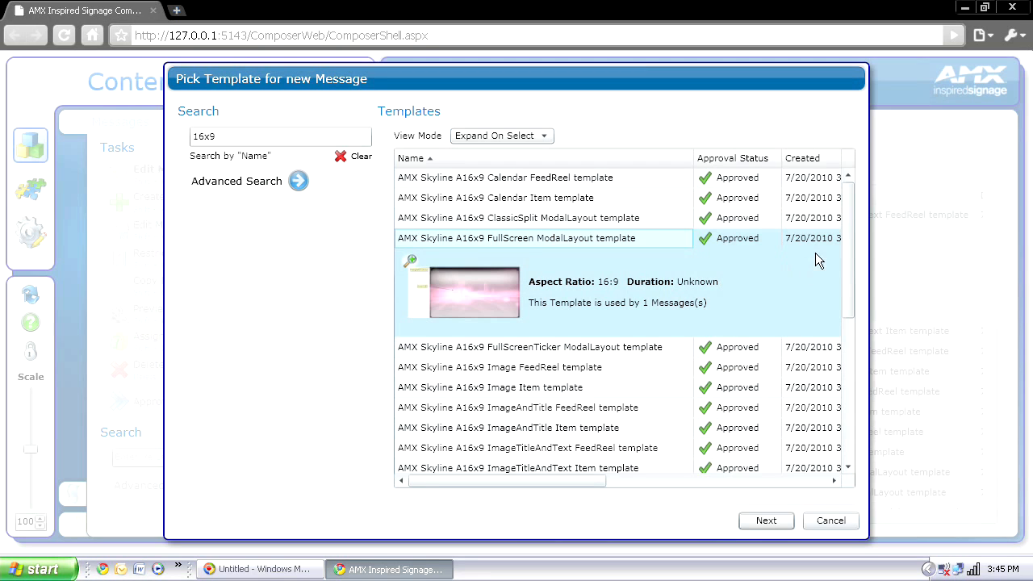
{"action": "left_click_drag", "start_coordinate": [849, 249], "coordinate": [849, 286]}
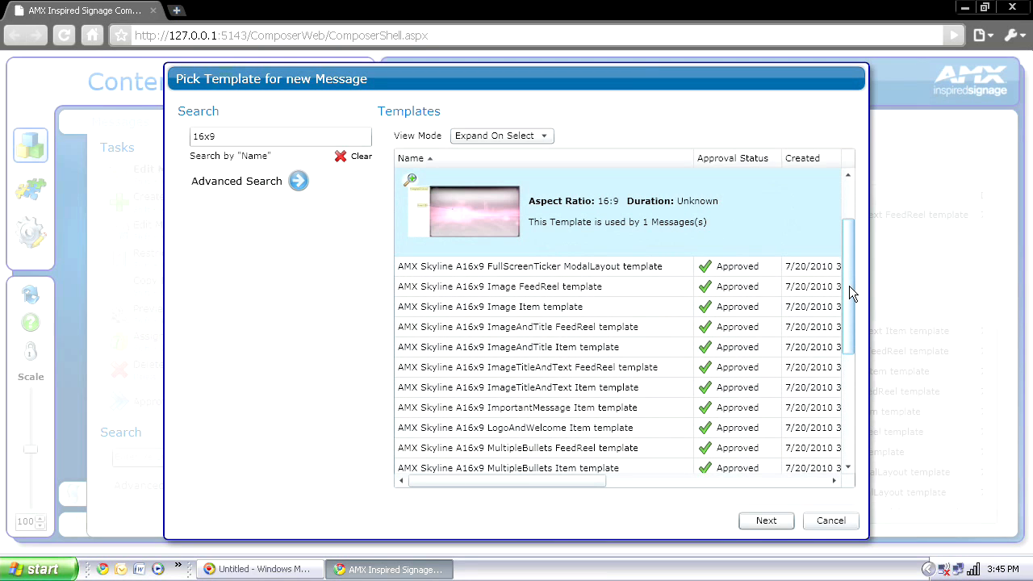
{"action": "left_click_drag", "start_coordinate": [849, 286], "coordinate": [846, 301]}
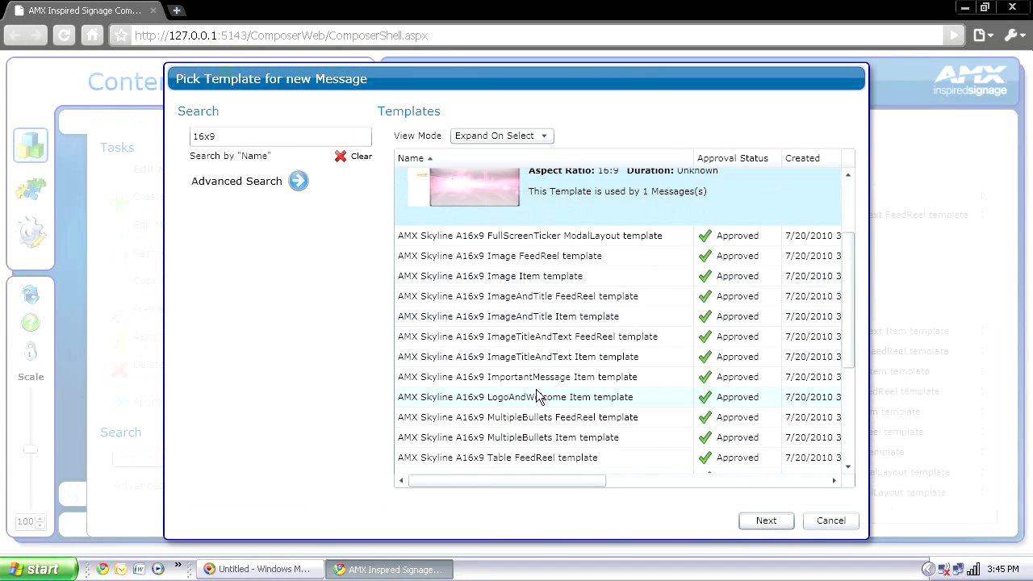
{"action": "left_click", "coordinate": [563, 364]}
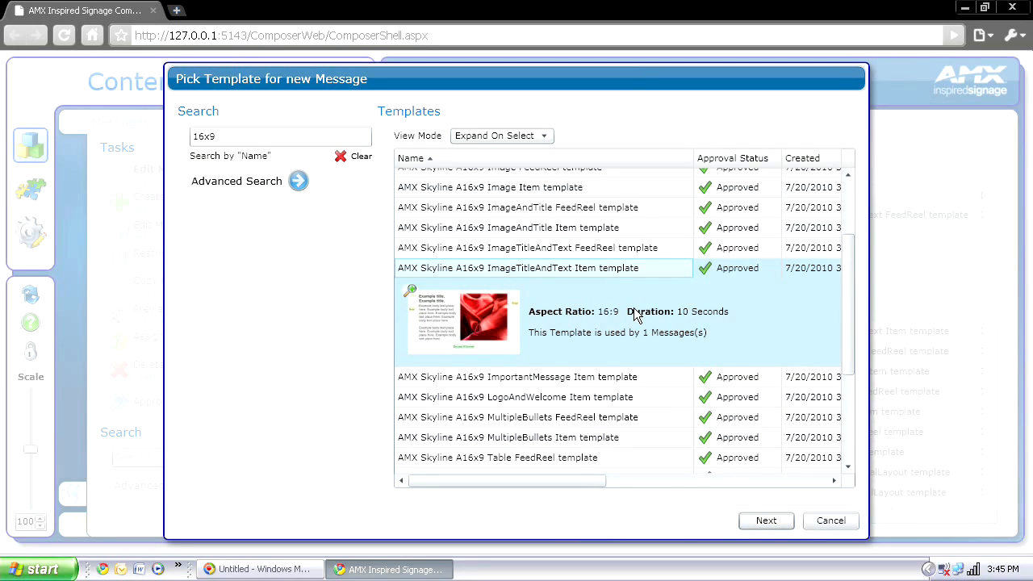
{"action": "left_click", "coordinate": [763, 521]}
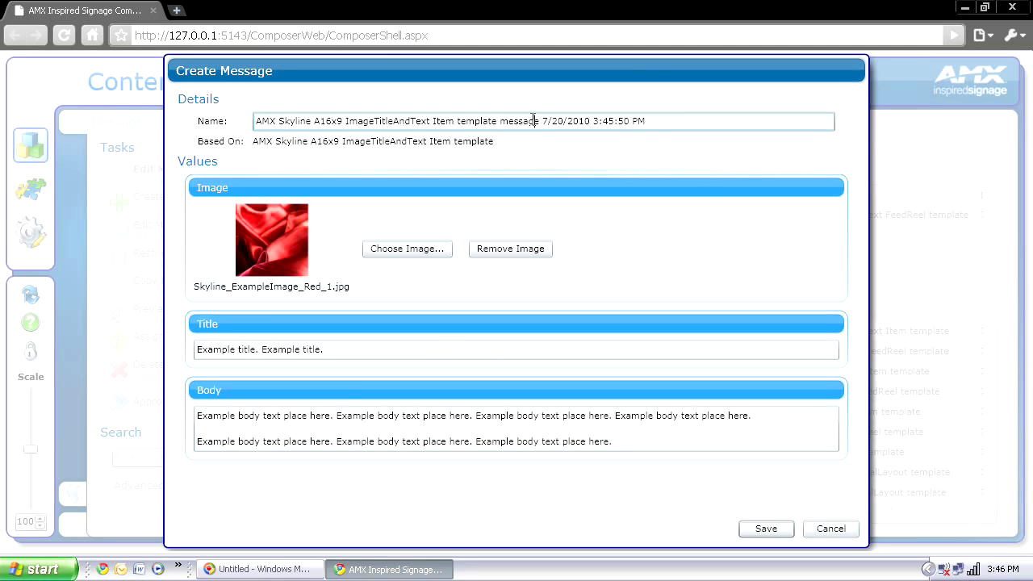
Step: Rename the message to '_AMX Demo Sign 16x9'
{"action": "left_click_drag", "start_coordinate": [667, 120], "coordinate": [307, 102]}
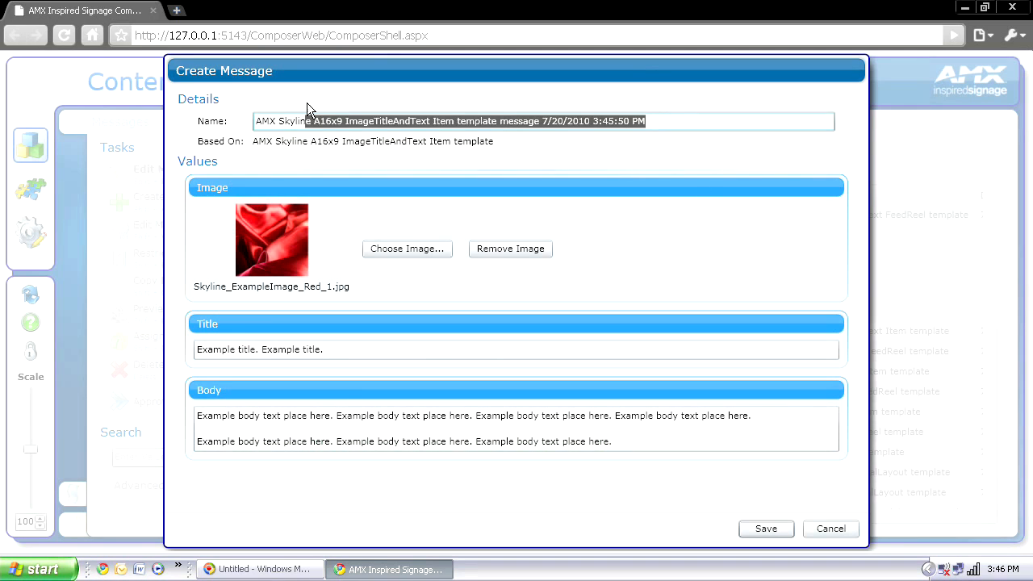
{"action": "key", "text": "BackSpace"}
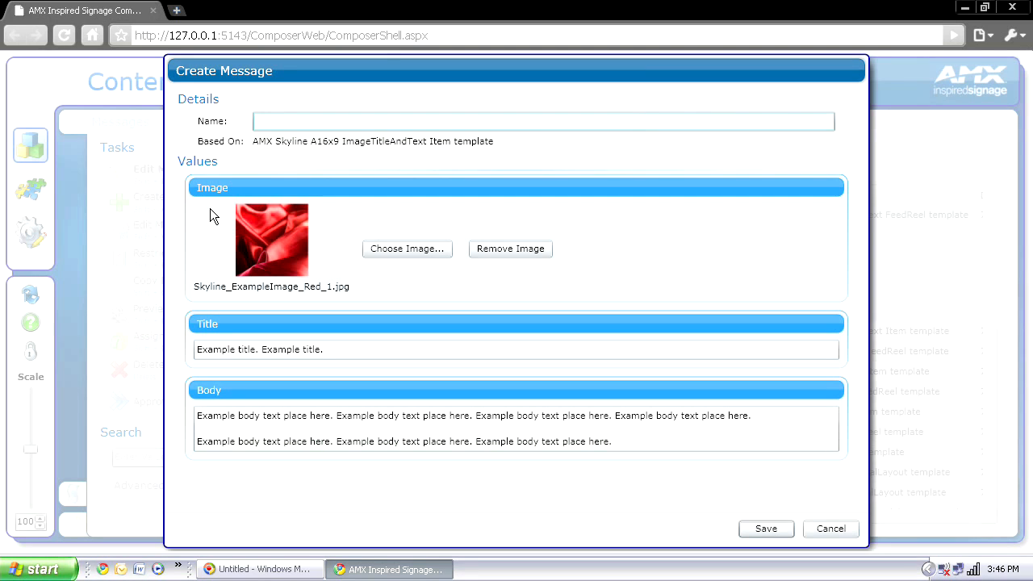
{"action": "type", "text": "_AMX Demo Sign 16x9"}
Step: Swap in Picture 216.jpg, title it 'Welcome to Inspired XPert!', replace the body text, and save
{"action": "left_click", "coordinate": [395, 249]}
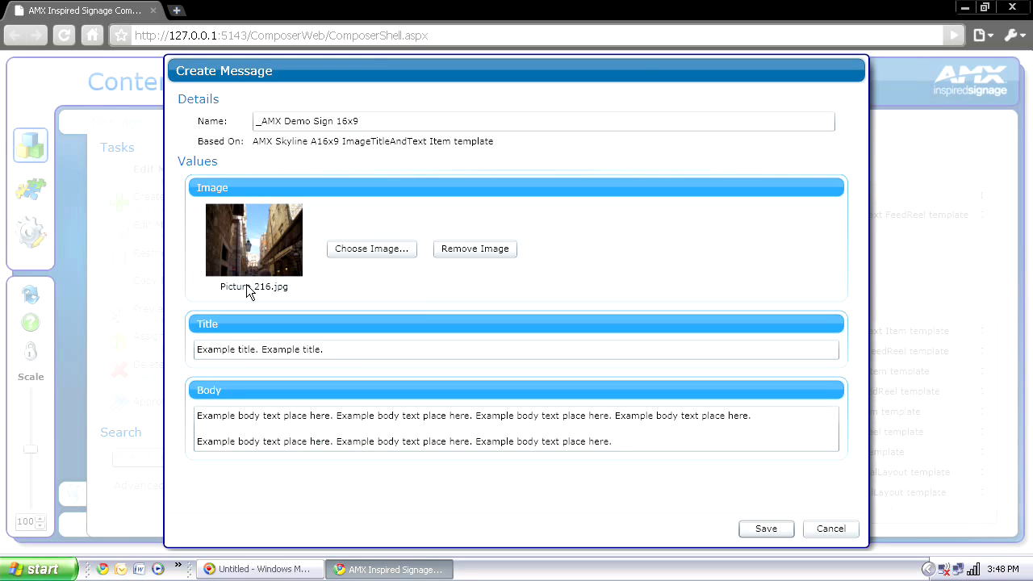
{"action": "left_click", "coordinate": [323, 349]}
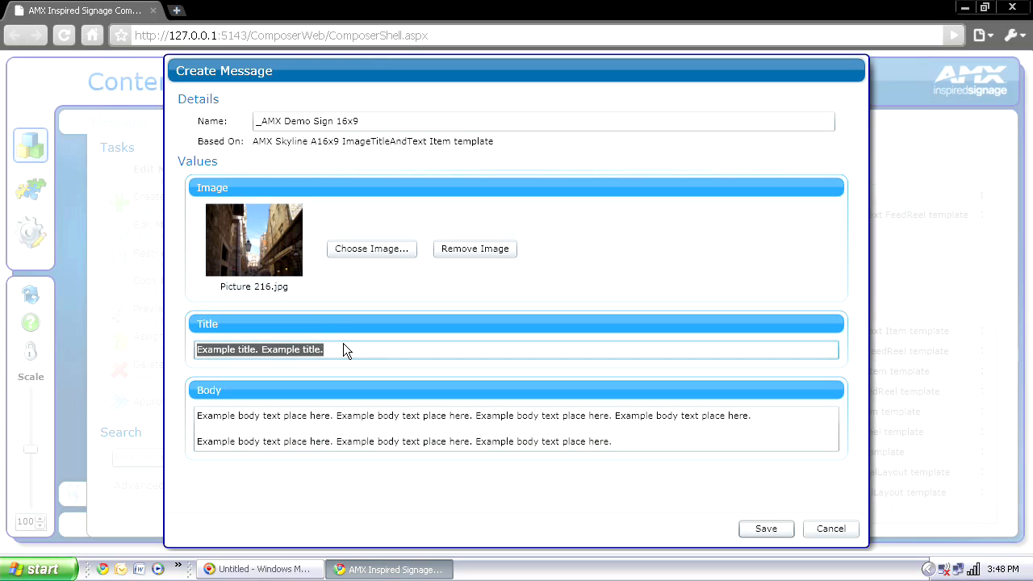
{"action": "type", "text": "Welcome to Inspired "}
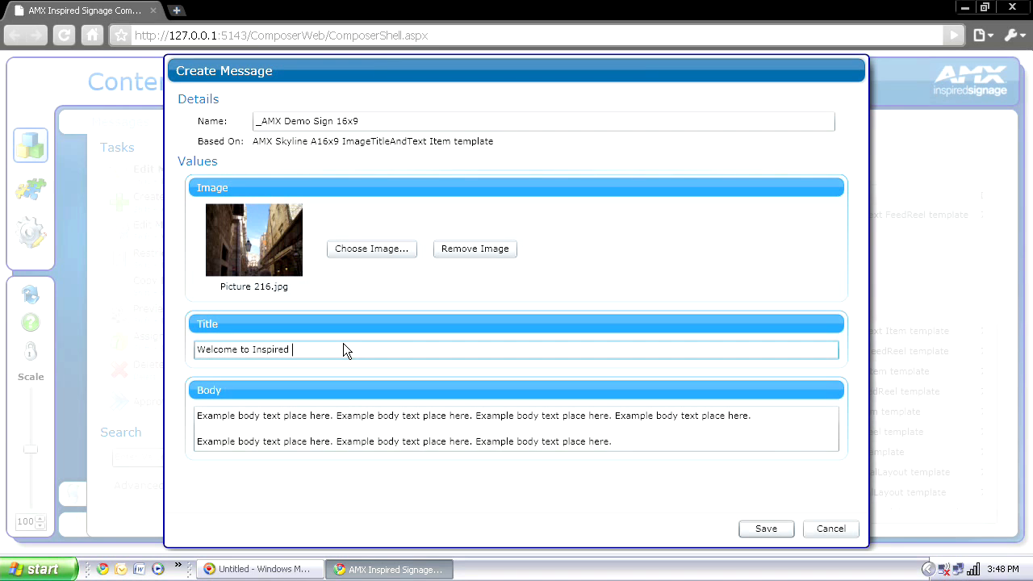
{"action": "type", "text": "XPert!"}
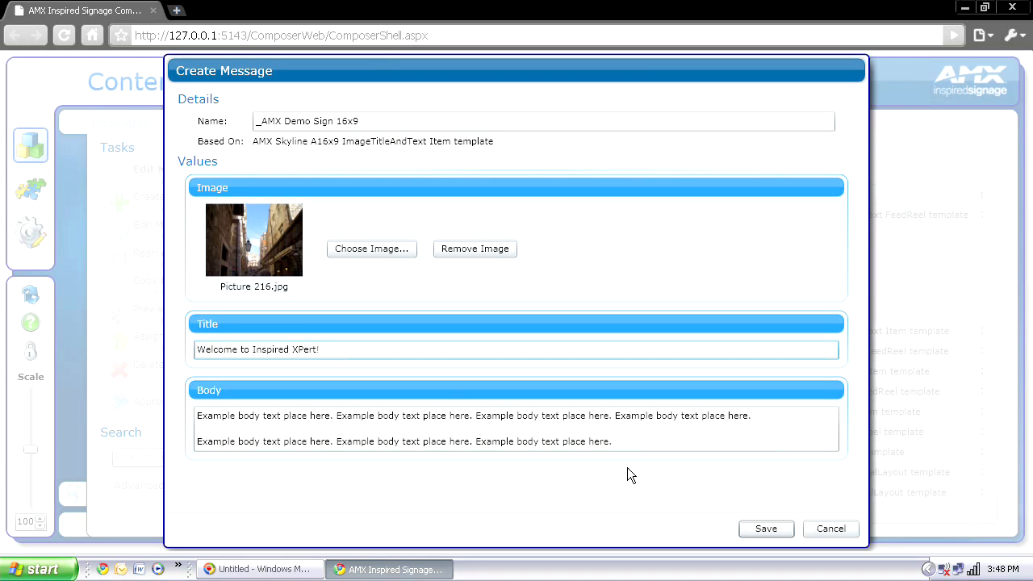
{"action": "left_click", "coordinate": [621, 440]}
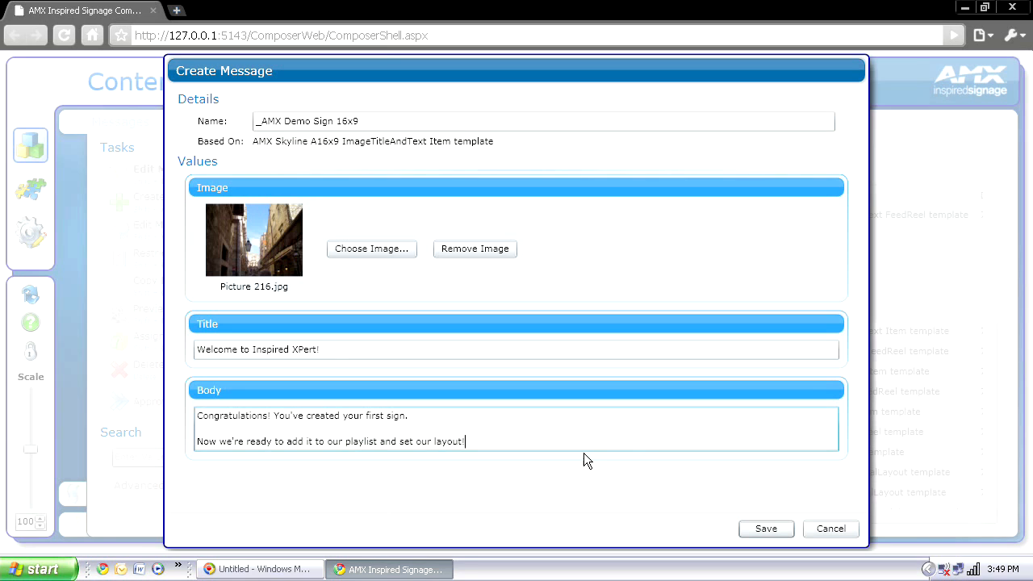
{"action": "left_click", "coordinate": [767, 528]}
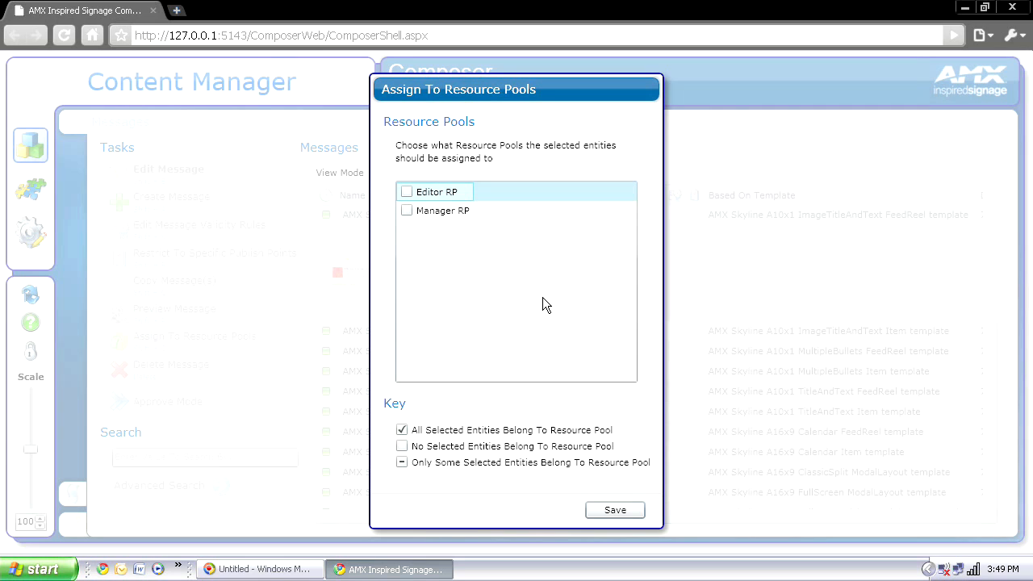
Step: Add Manager RP alongside Editor RP and save the resource pool assignment
{"action": "left_click", "coordinate": [408, 211]}
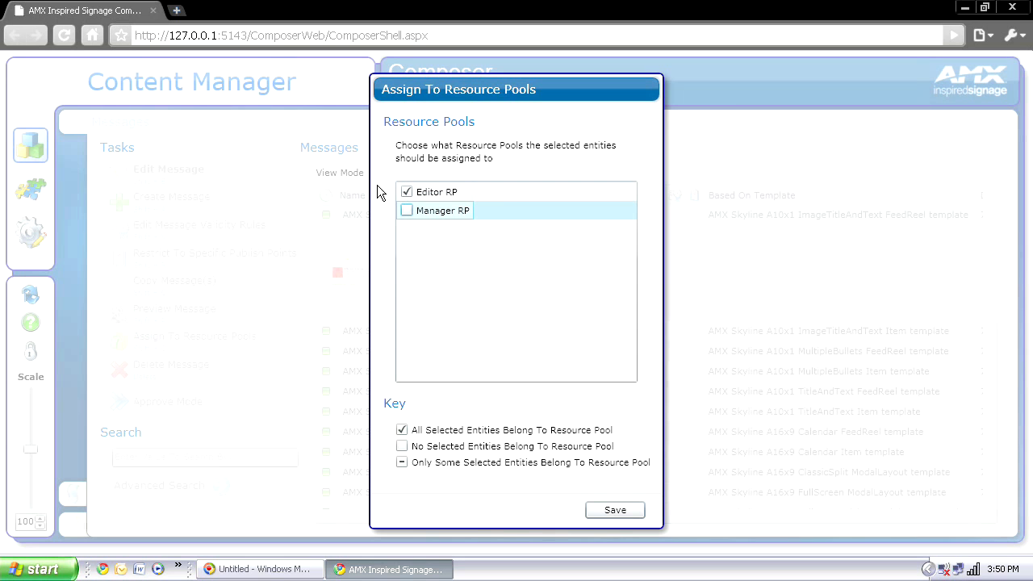
{"action": "left_click", "coordinate": [618, 511]}
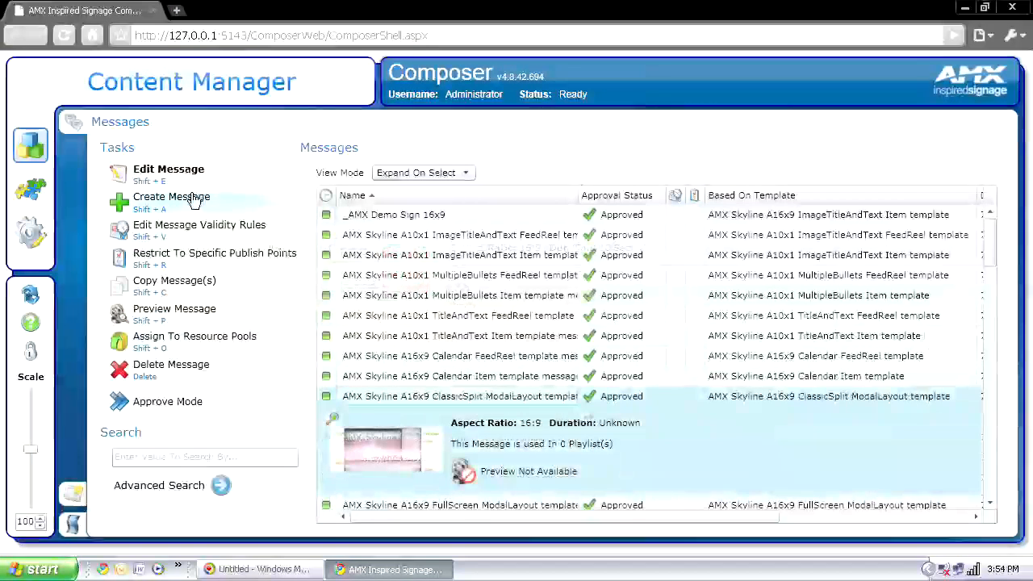
Step: Start a new message, filter templates by 'layout', and proceed with A16x9 FullScreen ModalLayout
{"action": "left_click", "coordinate": [193, 198]}
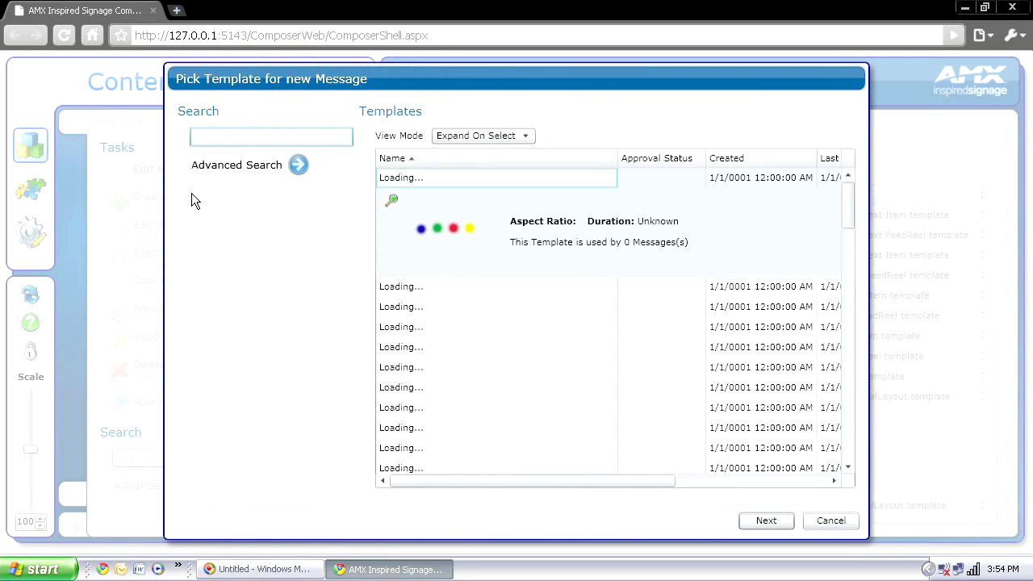
{"action": "type", "text": "l"}
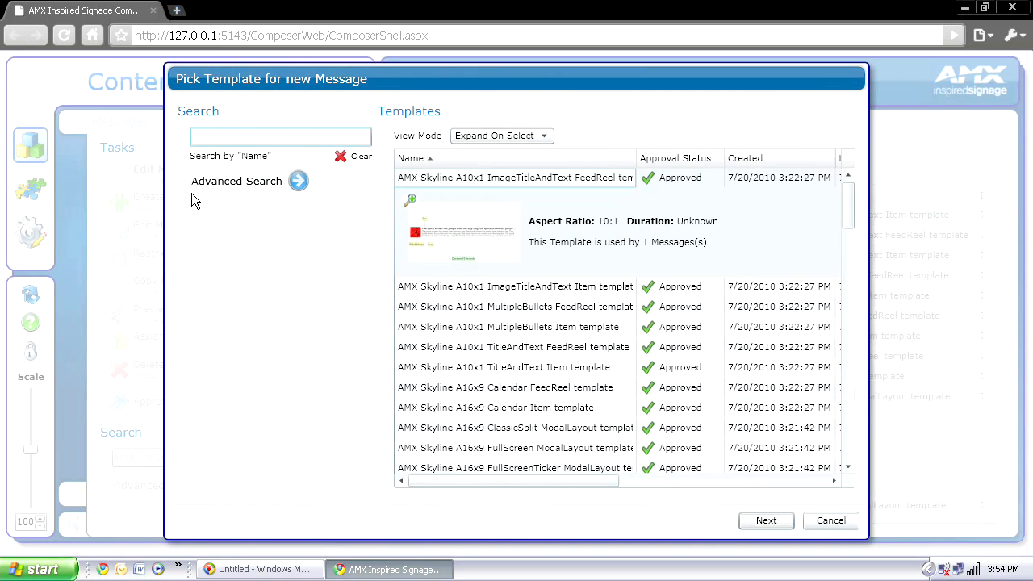
{"action": "type", "text": "ayout"}
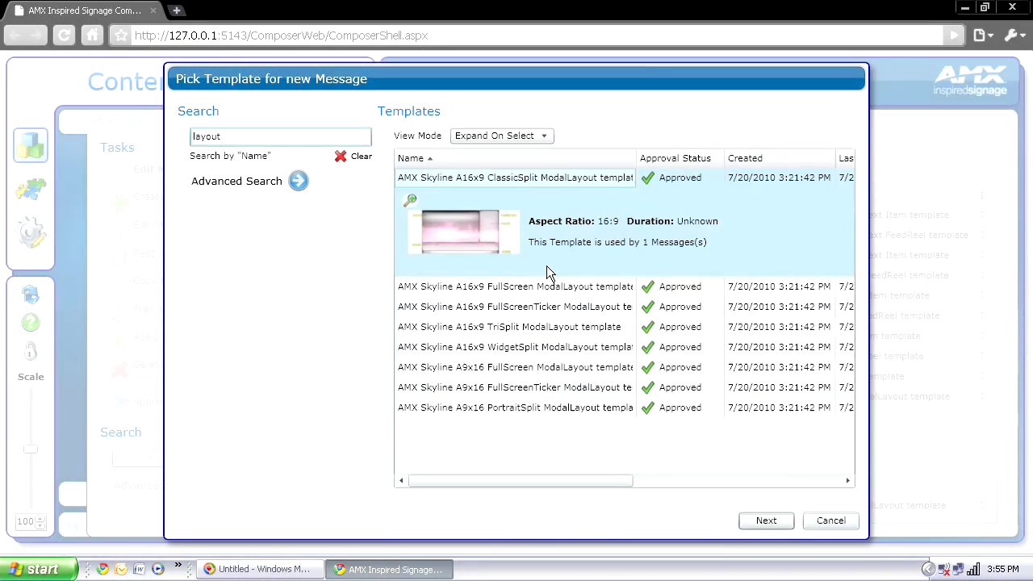
{"action": "left_click", "coordinate": [489, 291]}
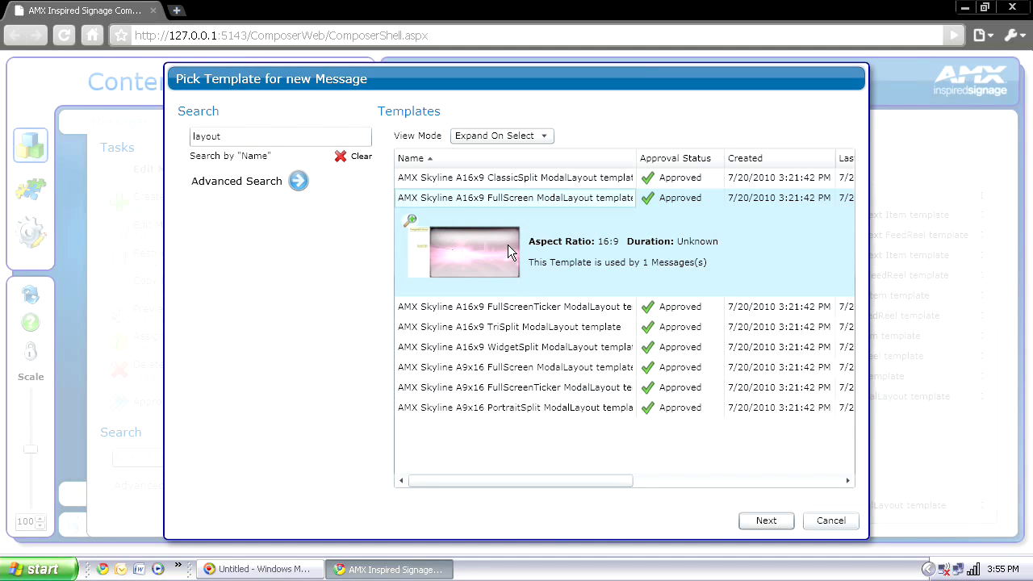
{"action": "left_click", "coordinate": [765, 524]}
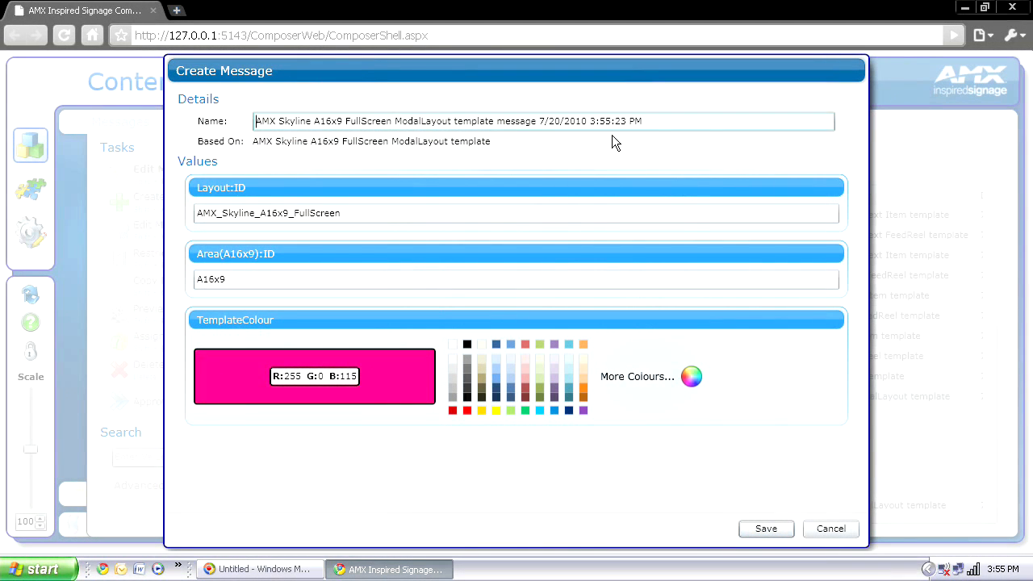
Step: Name the message '_AMX Demo Fullscreen Layout' and set the template colour to dark blue (R:31 G:73 B:125)
{"action": "left_click", "coordinate": [651, 121]}
{"action": "left_click_drag", "start_coordinate": [650, 121], "coordinate": [236, 122]}
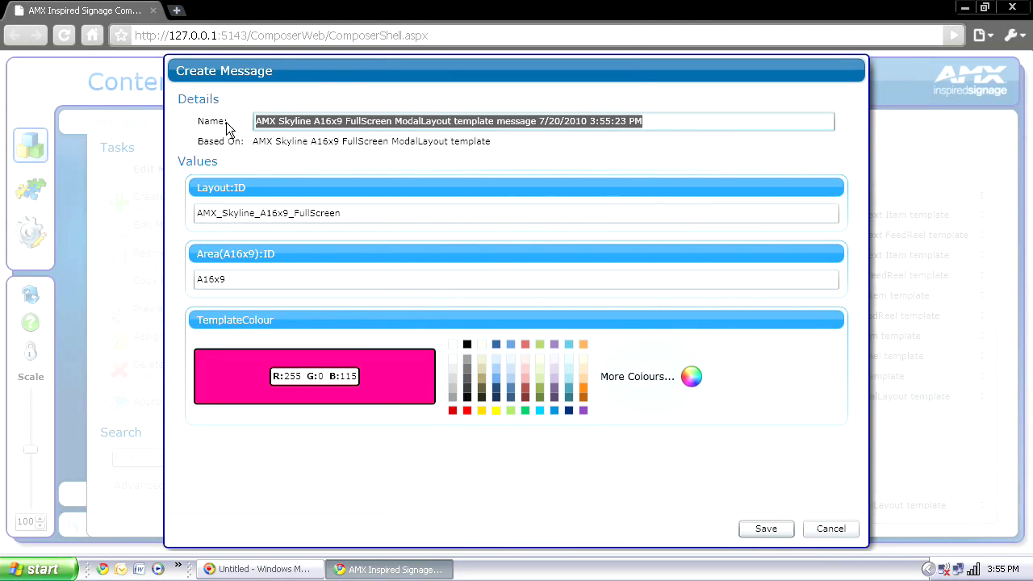
{"action": "type", "text": "_Am"}
{"action": "key", "text": "BackSpace"}
{"action": "type", "text": "MX Demo Fullscreen Layout"}
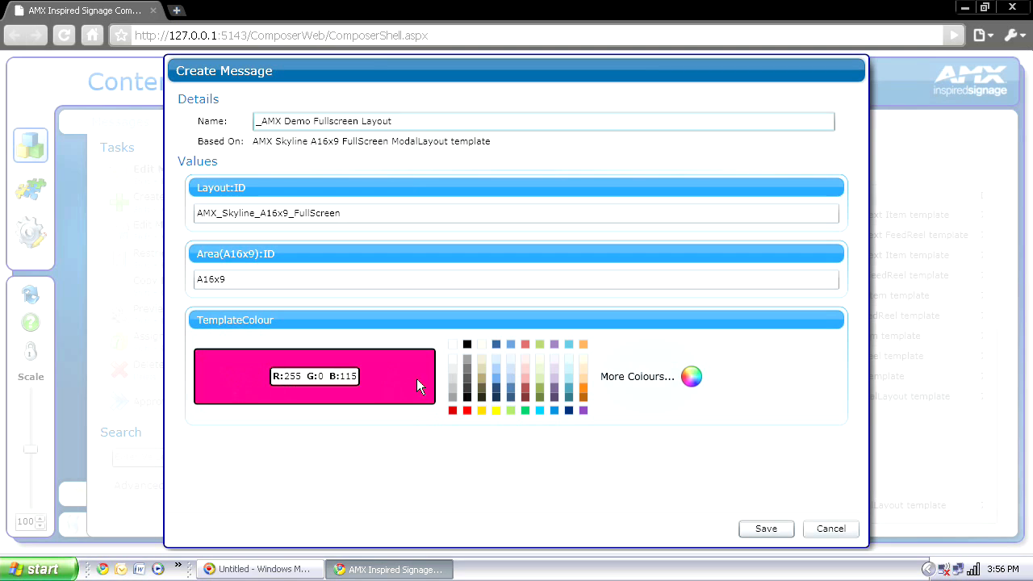
{"action": "left_click", "coordinate": [498, 345]}
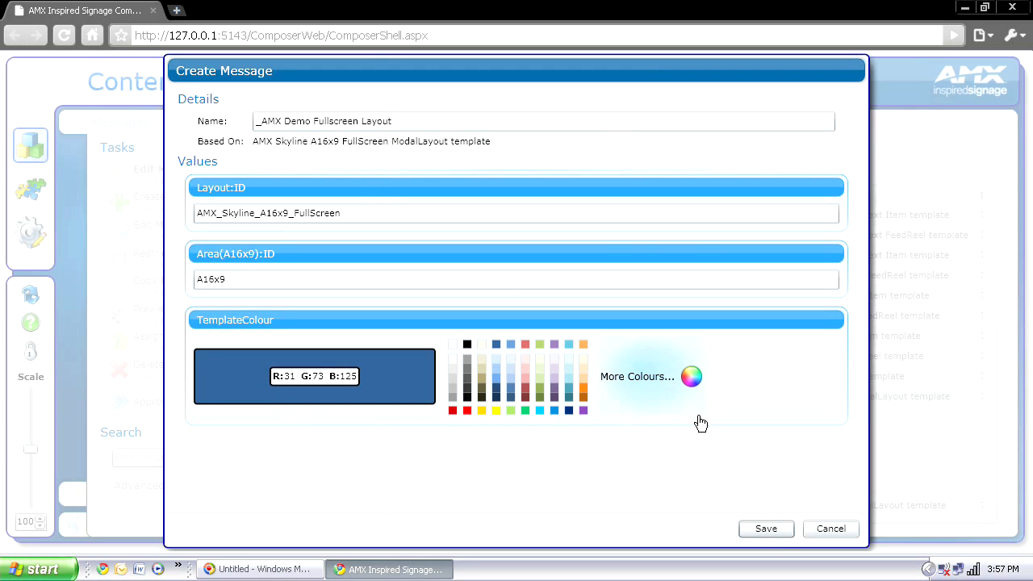
Step: Save the fullscreen layout message from the Create Message dialog
{"action": "left_click", "coordinate": [770, 533]}
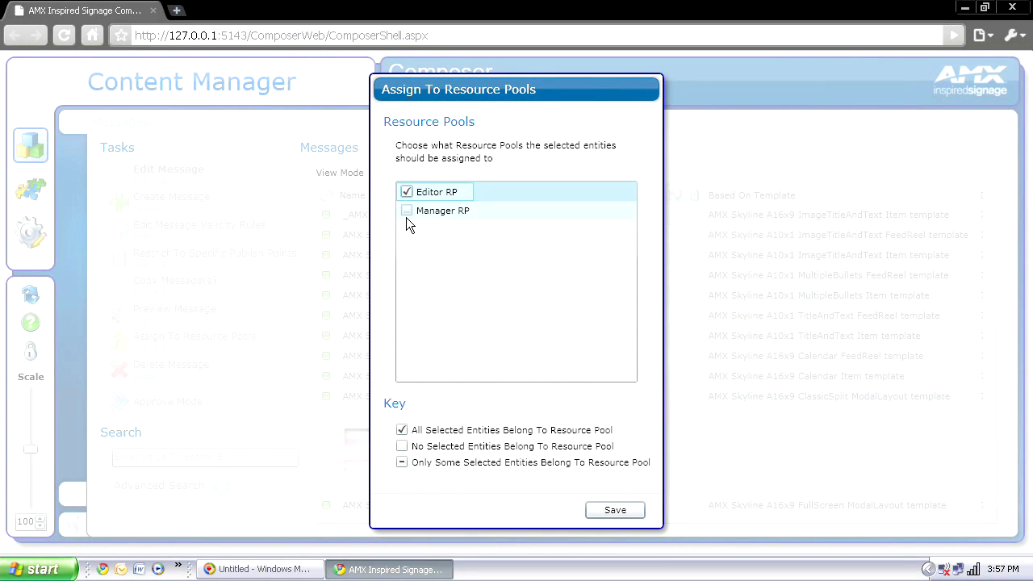
Step: Tick Manager RP in addition to Editor RP and save the pool assignment
{"action": "left_click", "coordinate": [407, 213]}
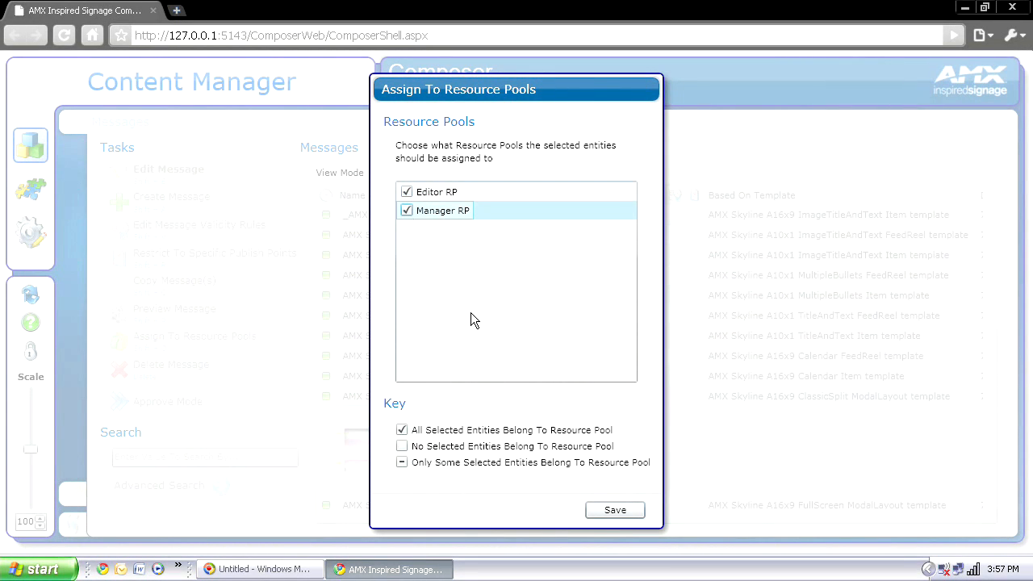
{"action": "left_click", "coordinate": [615, 510]}
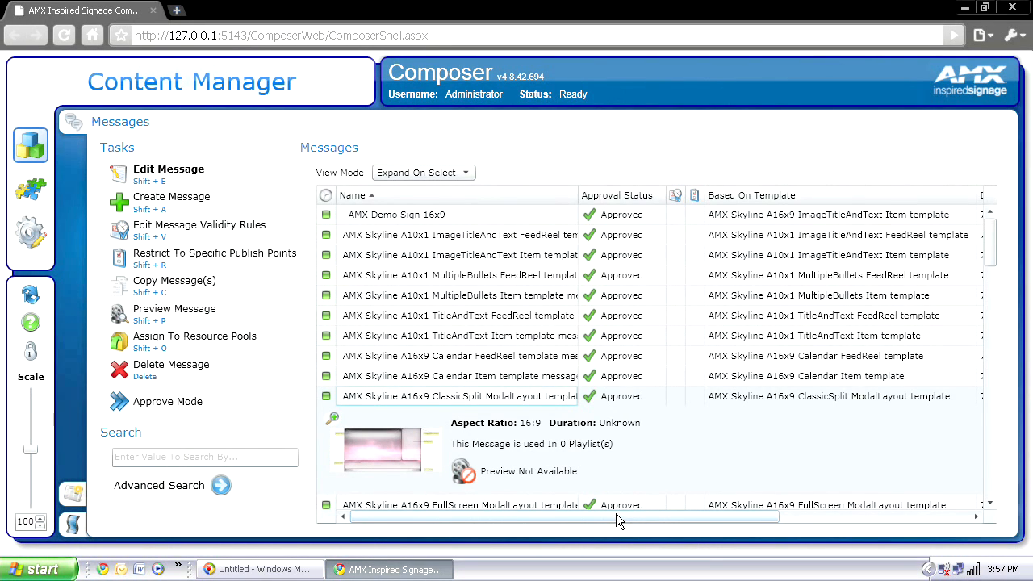
Step: From the Playlists view, open Assign Playlist Messages for Area Playlist: A16x9 (primary)
{"action": "left_click", "coordinate": [74, 526]}
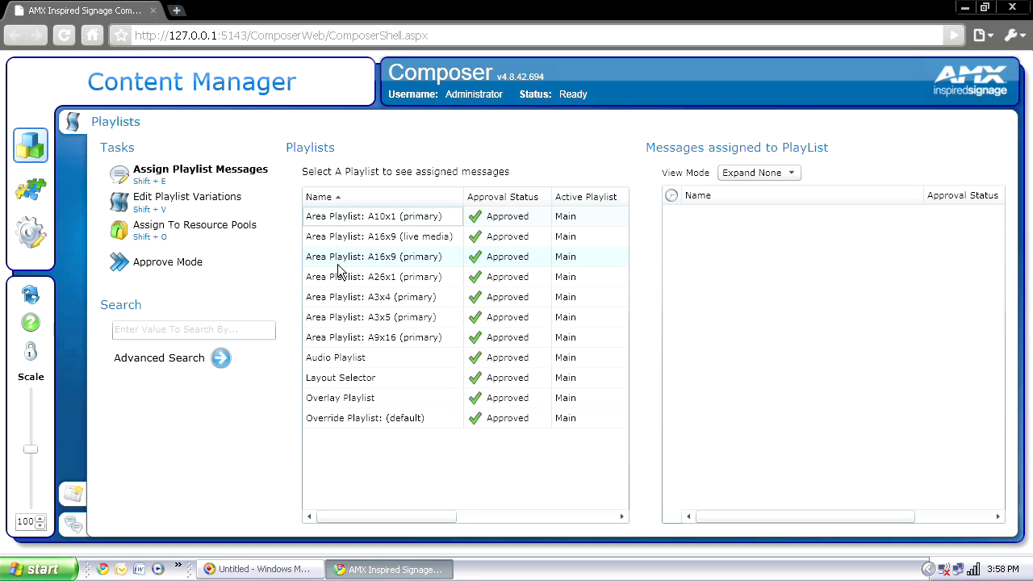
{"action": "left_click", "coordinate": [440, 260]}
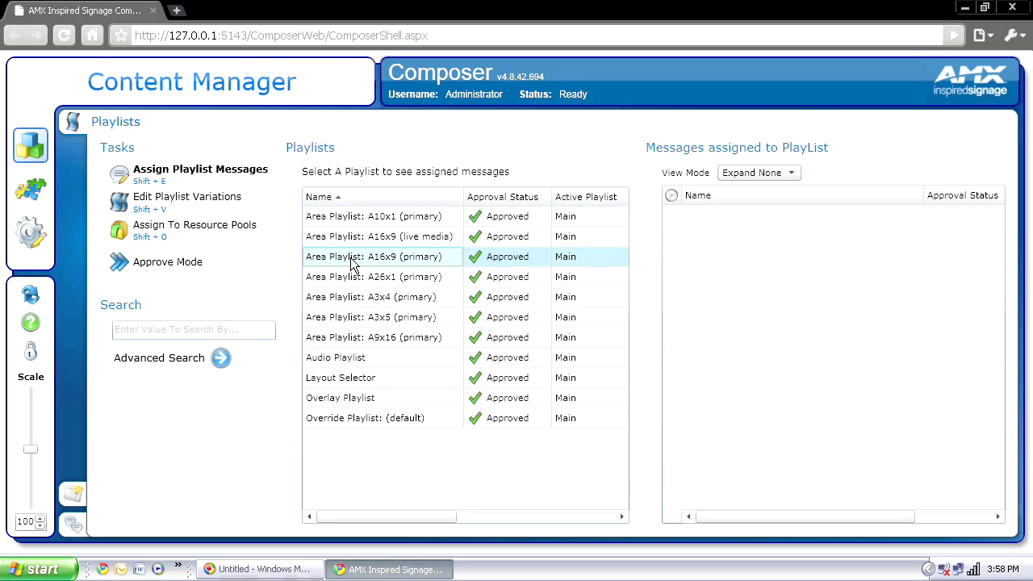
{"action": "key", "text": "shift+e"}
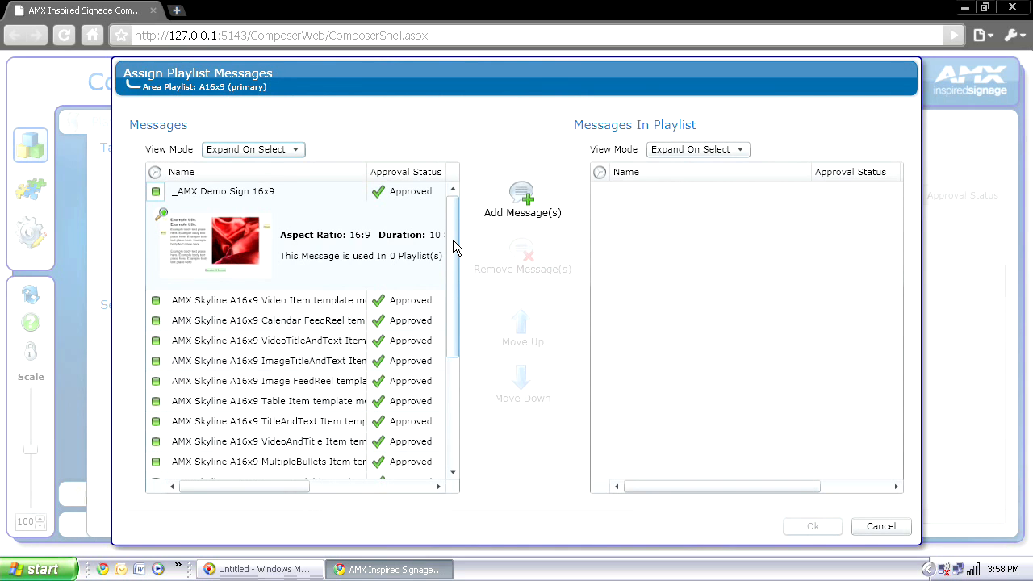
Step: Move _AMX Demo Sign 16x9 into Messages In Playlist for A16x9 (primary) and confirm with Ok
{"action": "left_click_drag", "start_coordinate": [454, 246], "coordinate": [450, 350]}
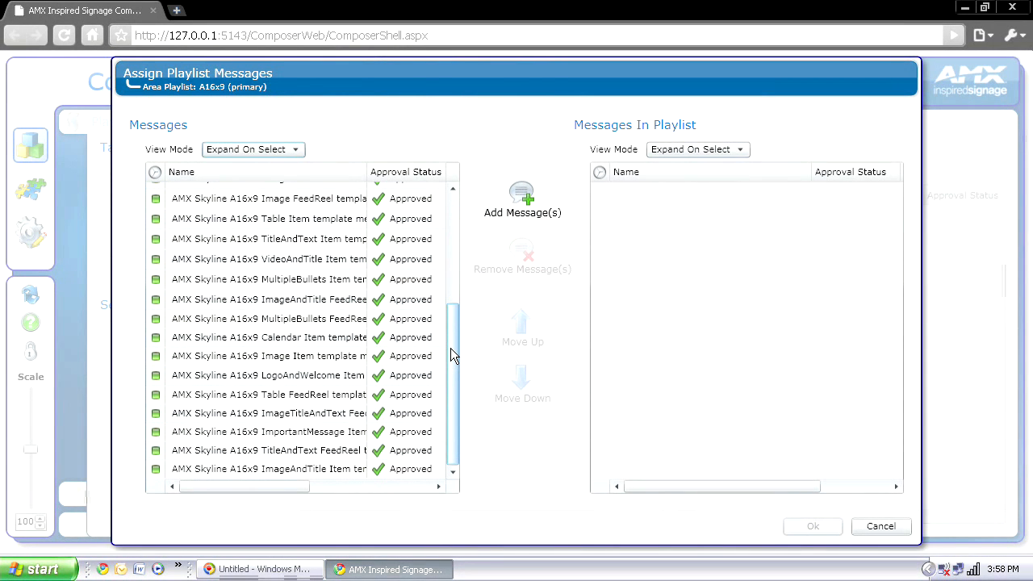
{"action": "left_click_drag", "start_coordinate": [452, 373], "coordinate": [445, 203]}
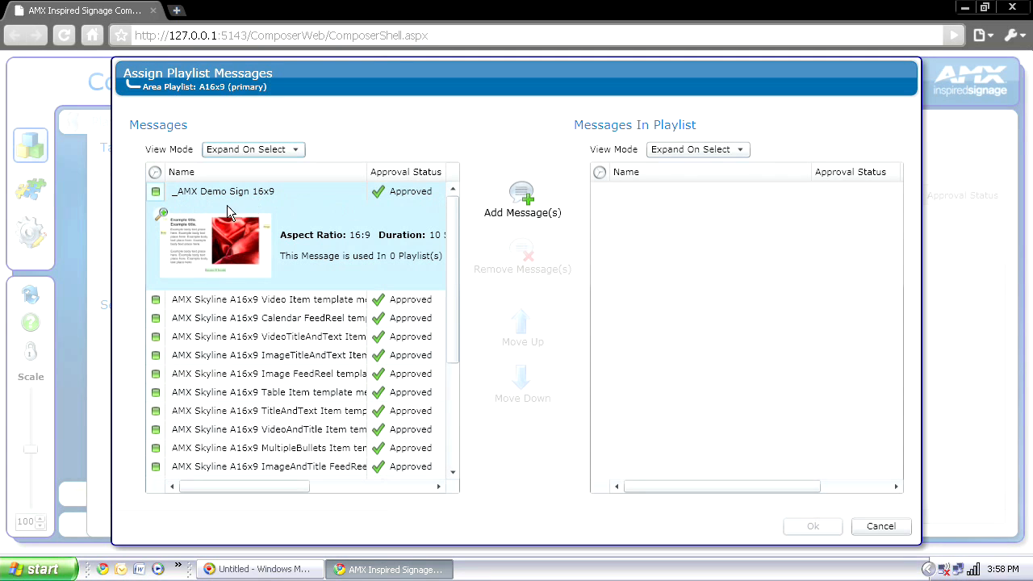
{"action": "left_click", "coordinate": [520, 211]}
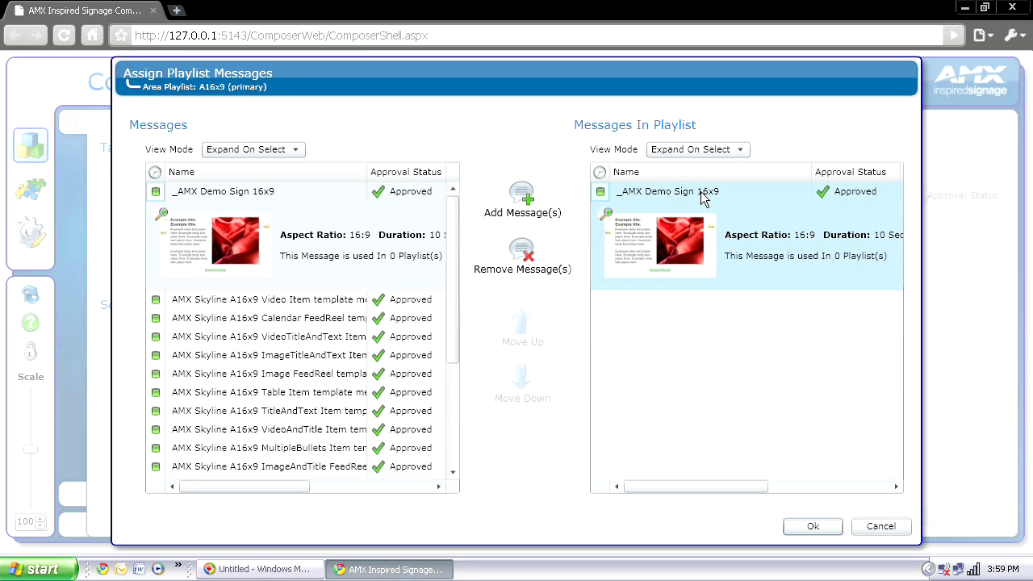
{"action": "left_click", "coordinate": [810, 527]}
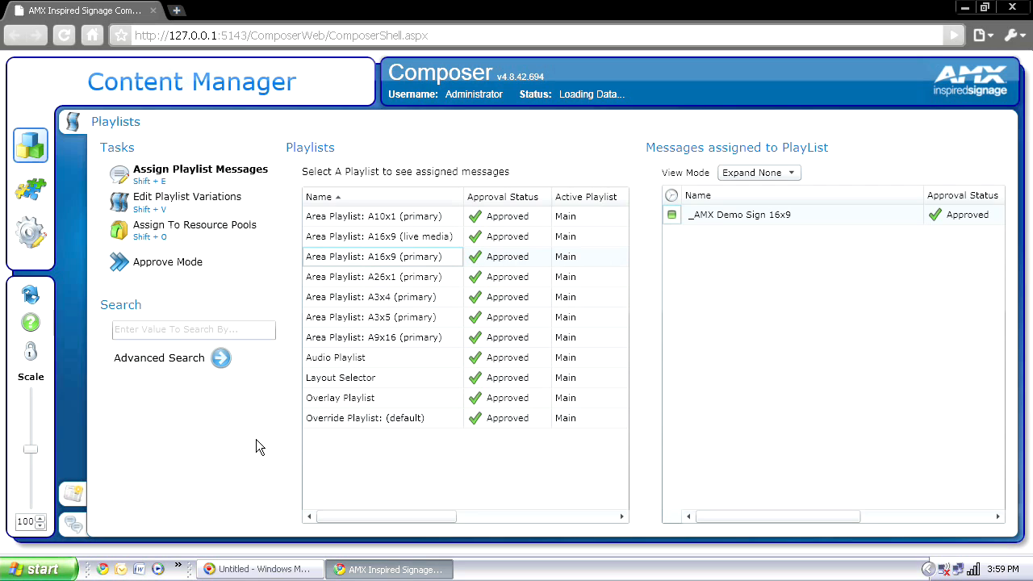
Step: Select the Layout Selector playlist and open its Assign Playlist Messages dialog with Shift+E
{"action": "left_click", "coordinate": [345, 380]}
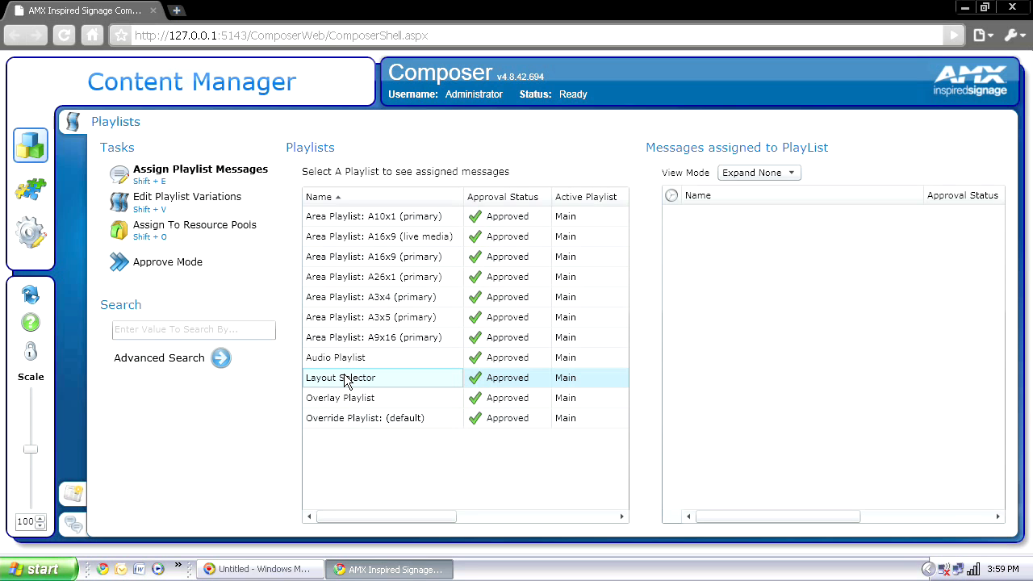
{"action": "key", "text": "shift+e"}
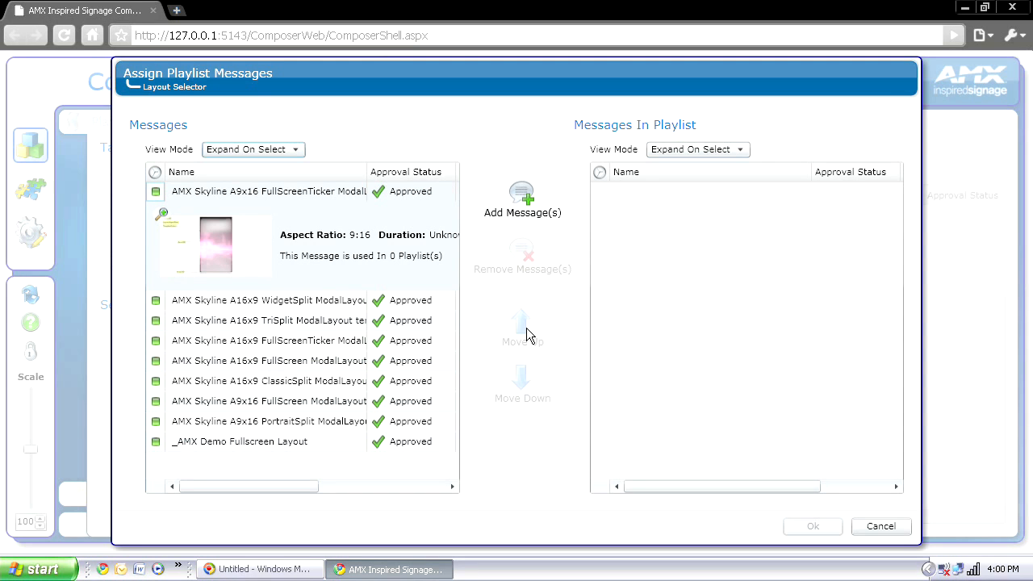
Step: Add _AMX Demo Fullscreen Layout to the Layout Selector's messages and confirm with Ok
{"action": "left_click", "coordinate": [269, 442]}
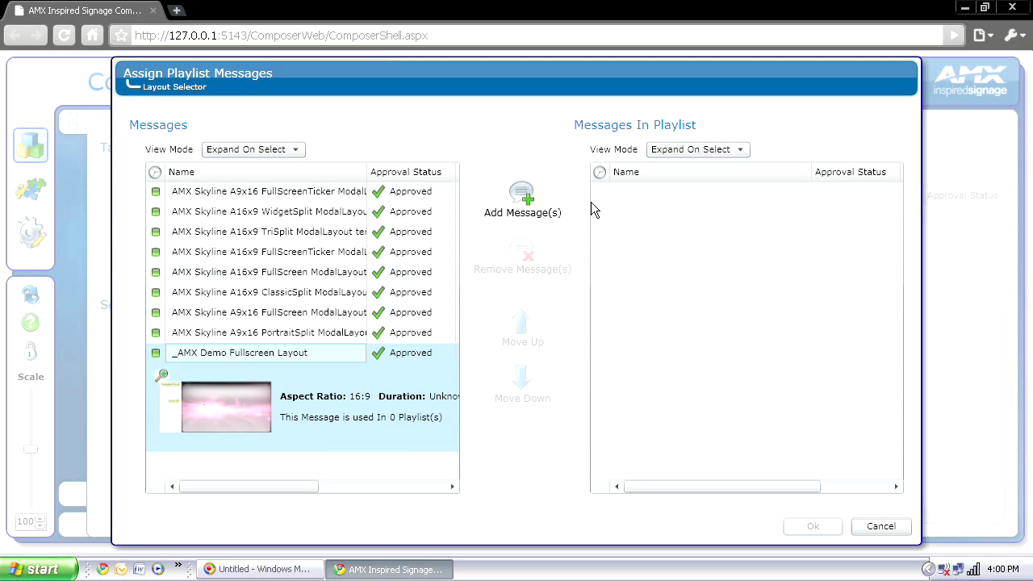
{"action": "left_click", "coordinate": [521, 198]}
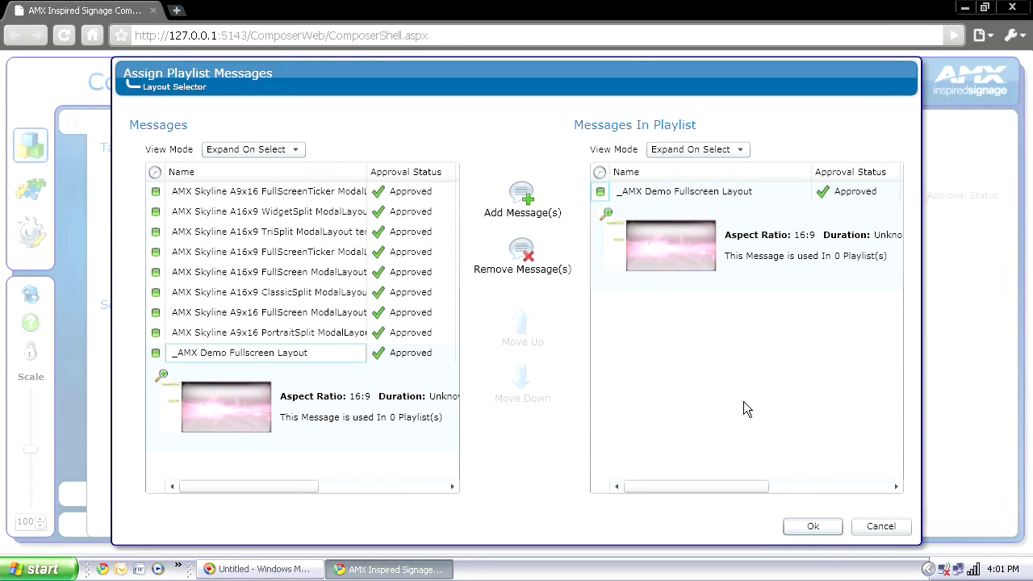
{"action": "left_click", "coordinate": [811, 527]}
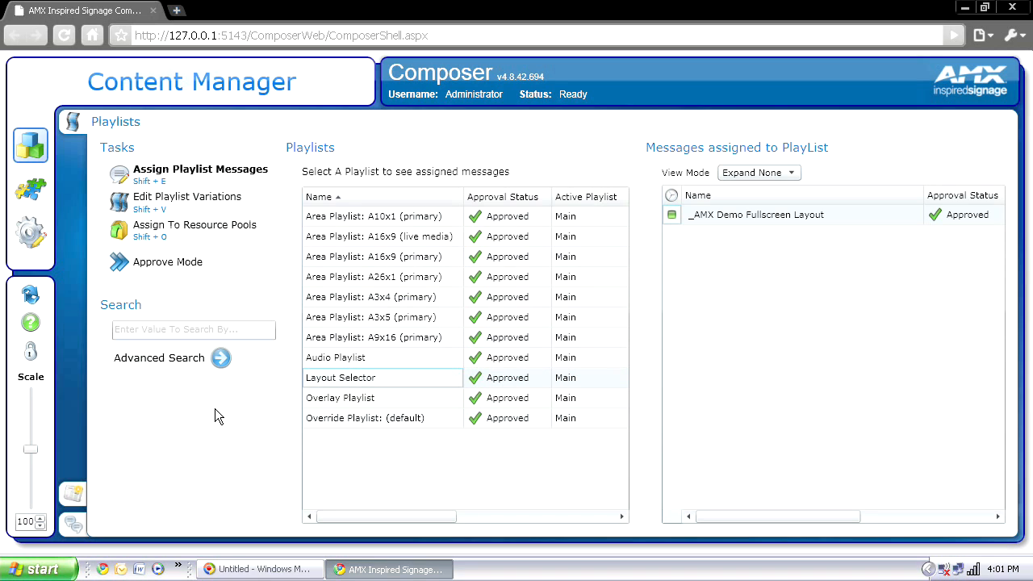
Step: On the Publish page, run Force Publish All Messages and confirm publishing to all points
{"action": "left_click", "coordinate": [76, 495]}
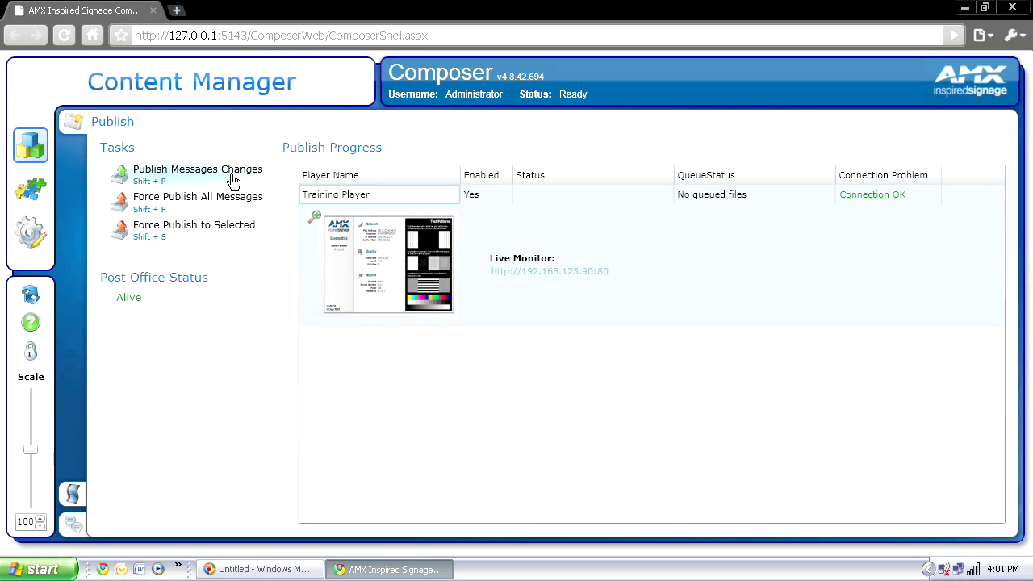
{"action": "left_click", "coordinate": [173, 202]}
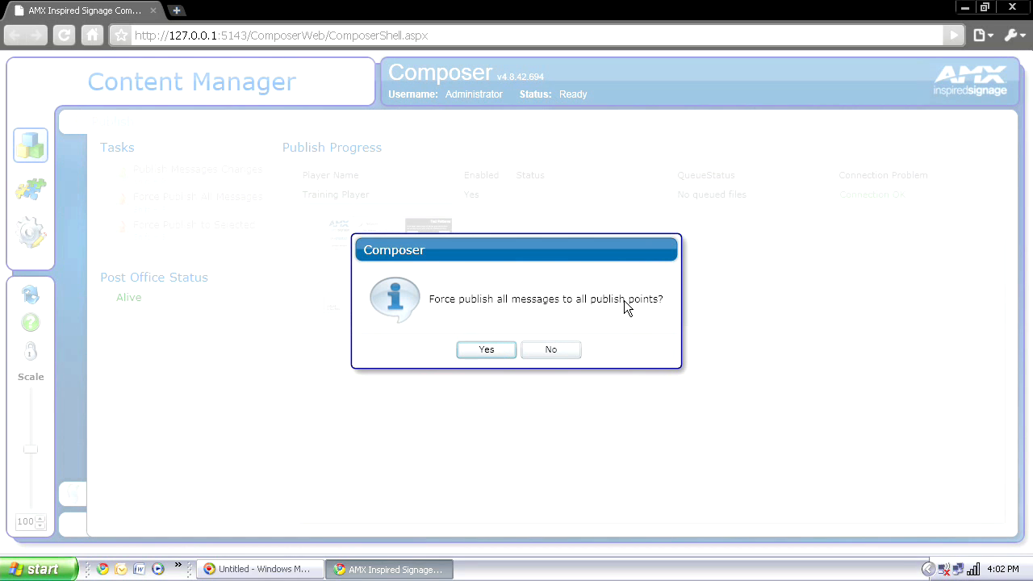
{"action": "left_click", "coordinate": [486, 350]}
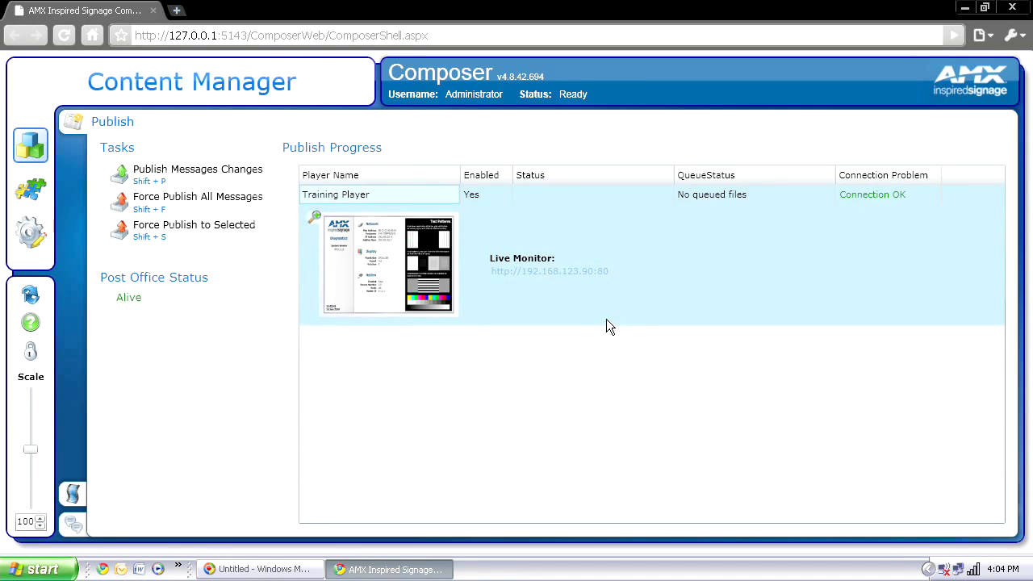
Step: Open the Training Player's Live Monitor to view its Diagnostics and Test Patterns screen
{"action": "left_click", "coordinate": [556, 273]}
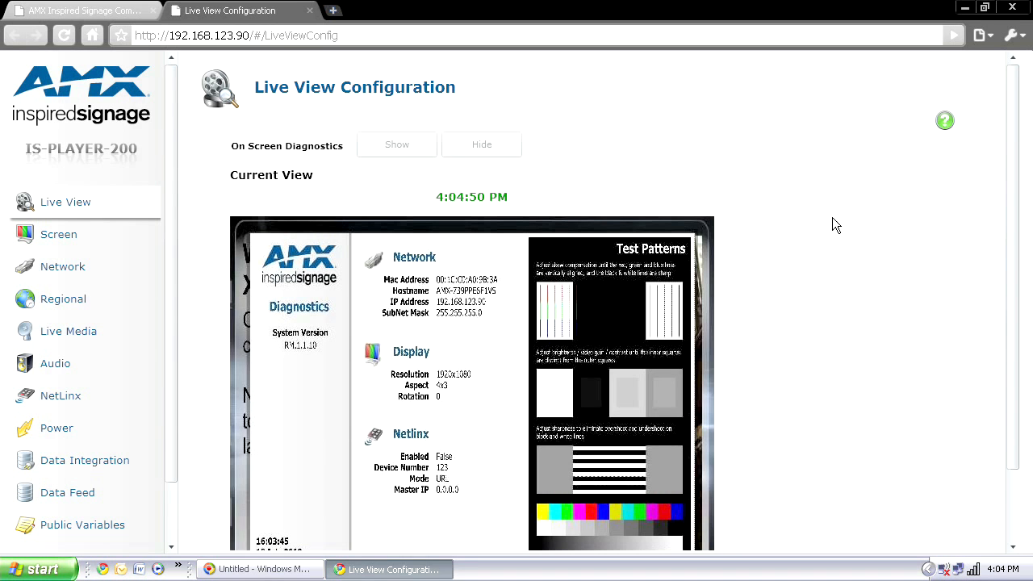
{"action": "left_click_drag", "start_coordinate": [1016, 194], "coordinate": [1017, 249]}
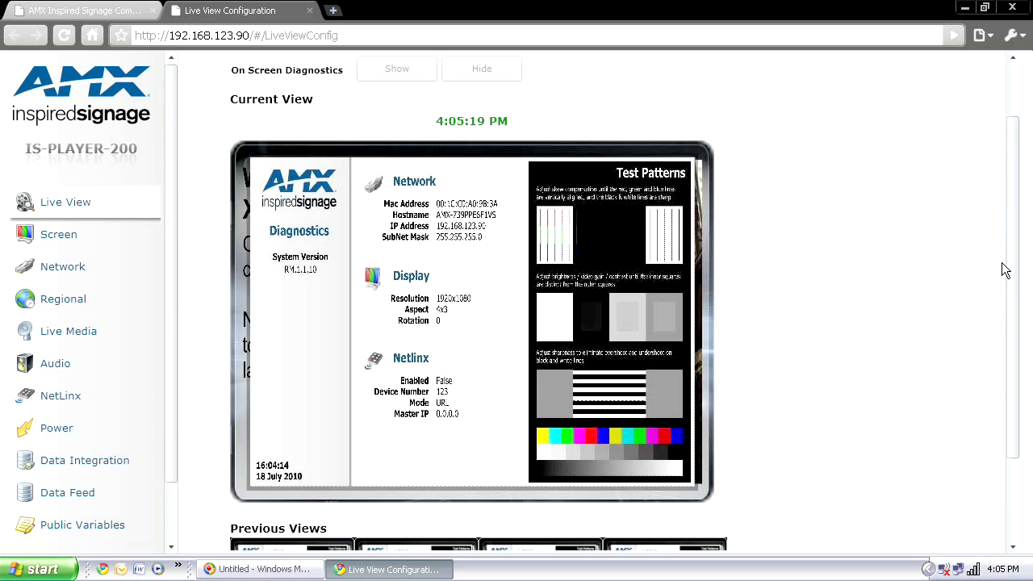
{"action": "left_click_drag", "start_coordinate": [1012, 270], "coordinate": [992, 231]}
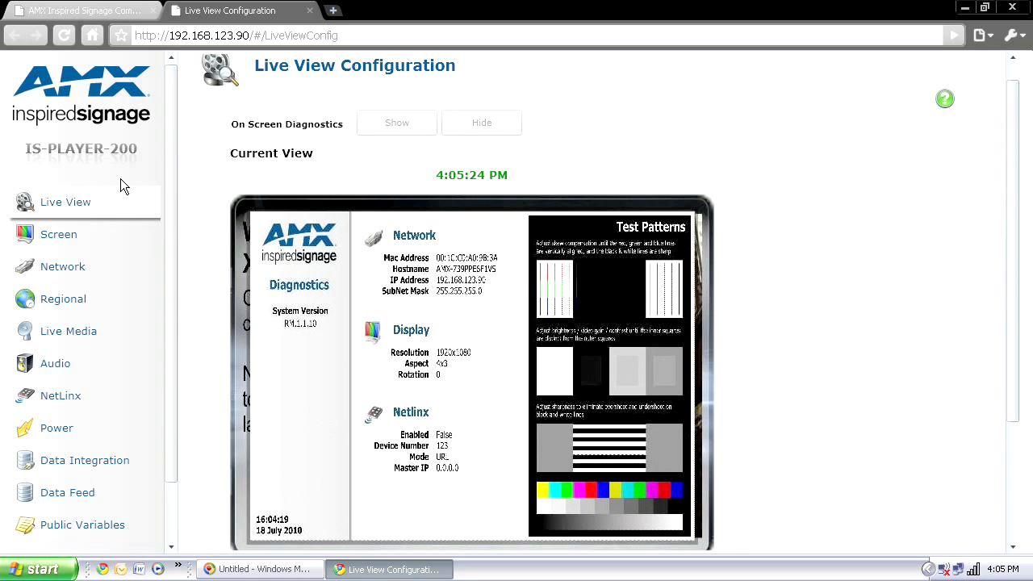
{"action": "left_click_drag", "start_coordinate": [169, 144], "coordinate": [159, 258]}
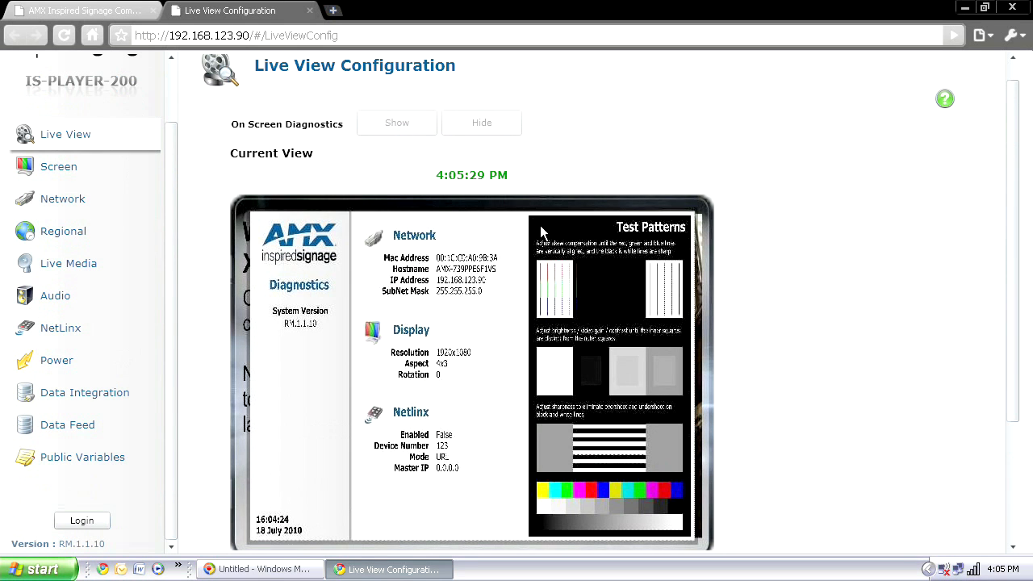
Step: Log in to the IS-PLAYER-200 with the administrator user name and password
{"action": "left_click", "coordinate": [80, 521]}
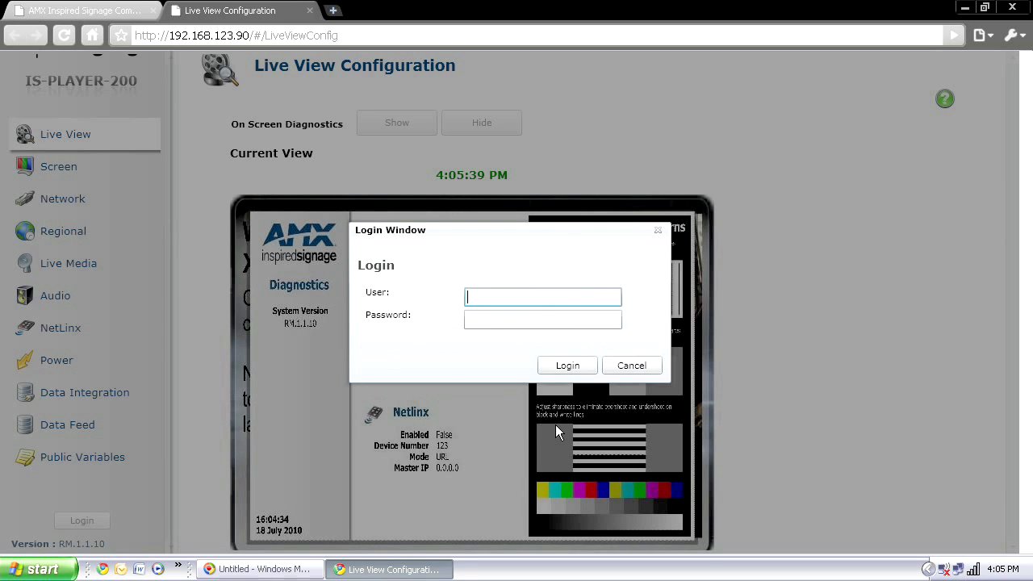
{"action": "type", "text": "*****"}
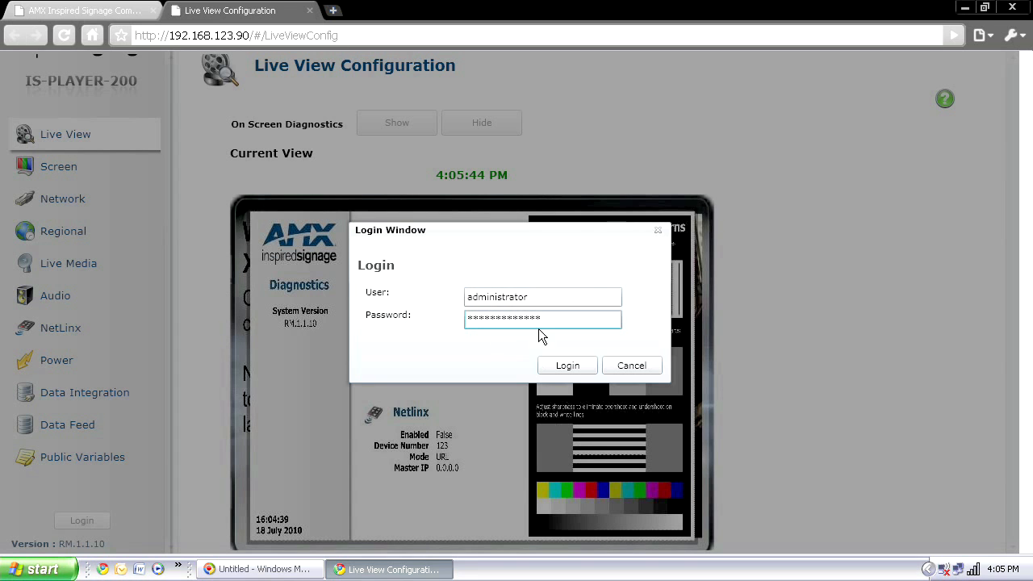
{"action": "left_click", "coordinate": [565, 360]}
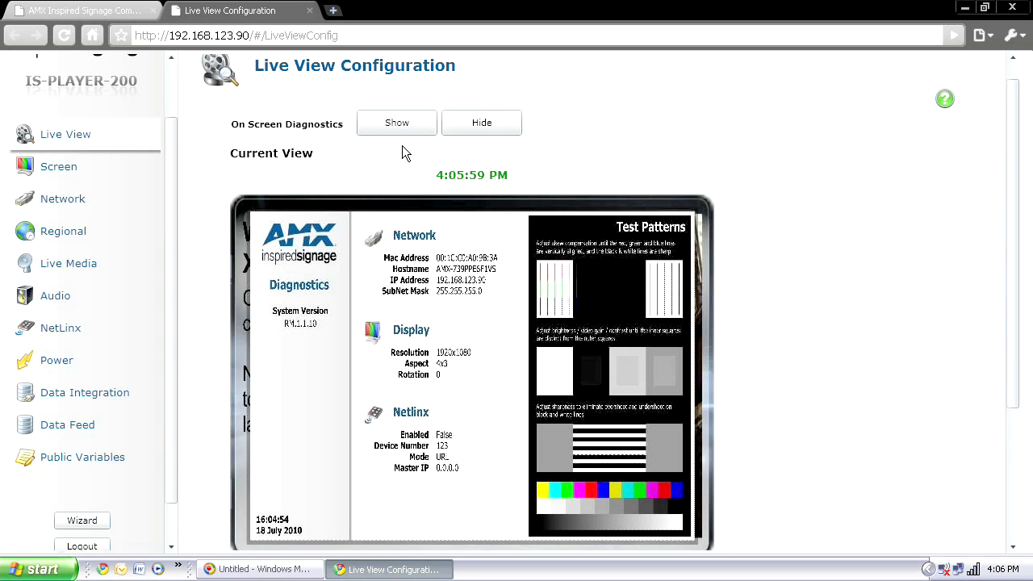
Step: Toggle On Screen Diagnostics to Hide so Live View shows 'Welcome to Inspired XPert!'
{"action": "left_click", "coordinate": [476, 129]}
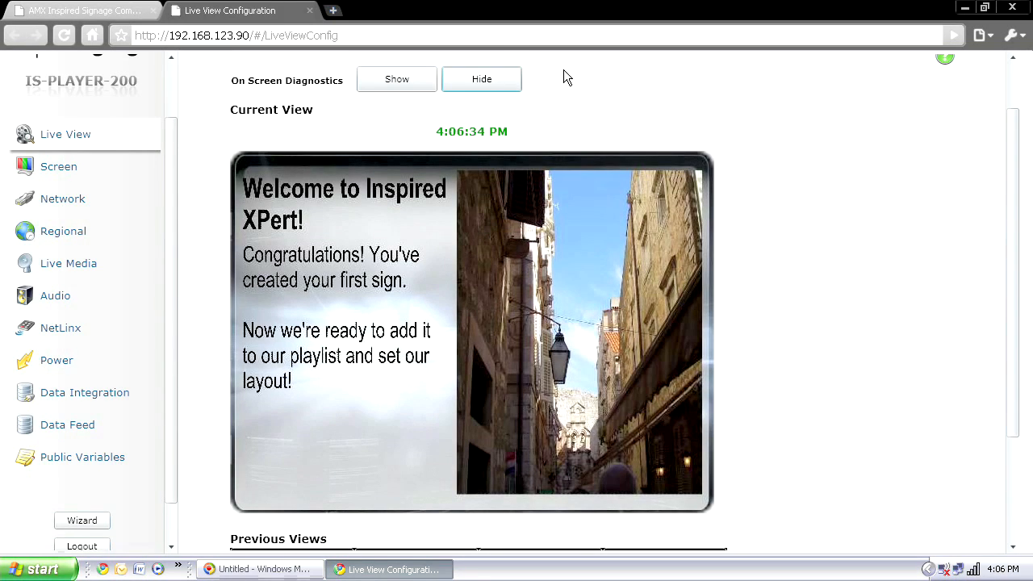
{"action": "left_click", "coordinate": [395, 82]}
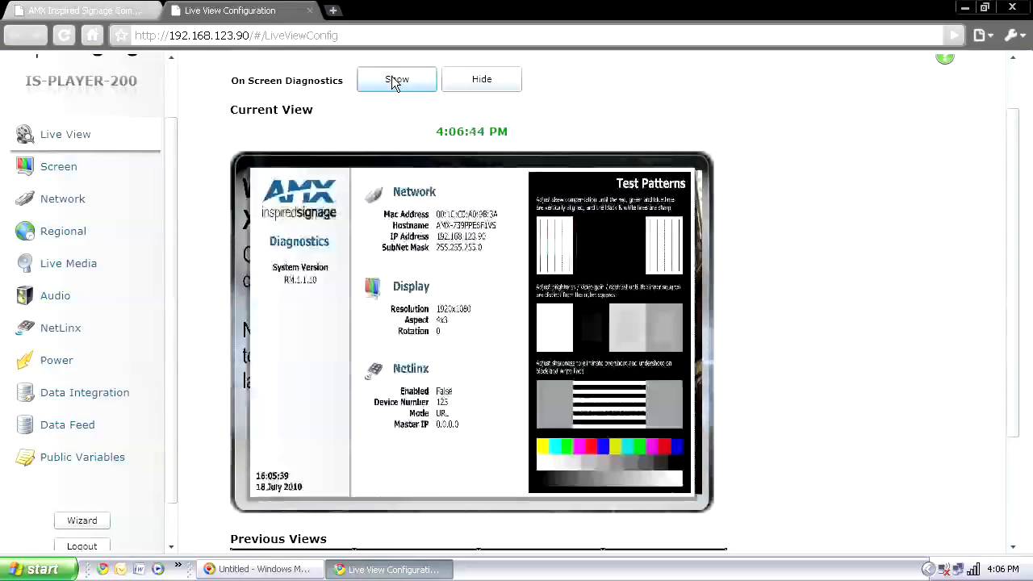
{"action": "left_click", "coordinate": [476, 89]}
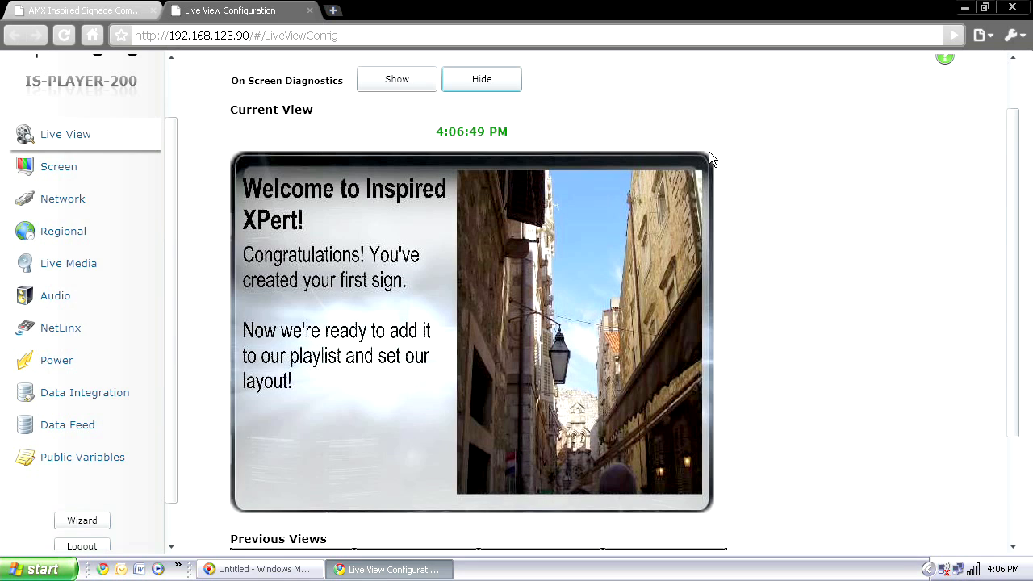